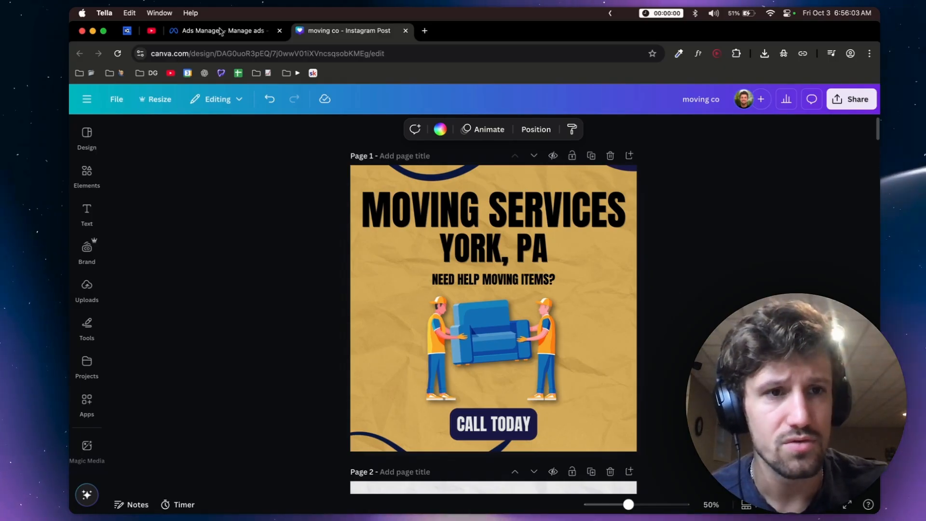
Switch to Meta Ads Manager and break down the ad sets by Image, video and slideshow to examine each creative's performance.
left_click(220, 31)
left_click(219, 31)
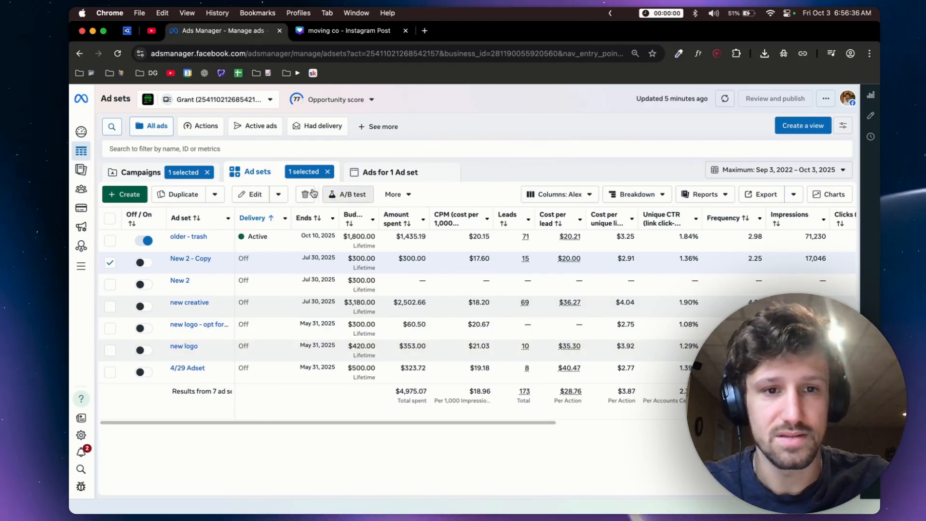
left_click(620, 198)
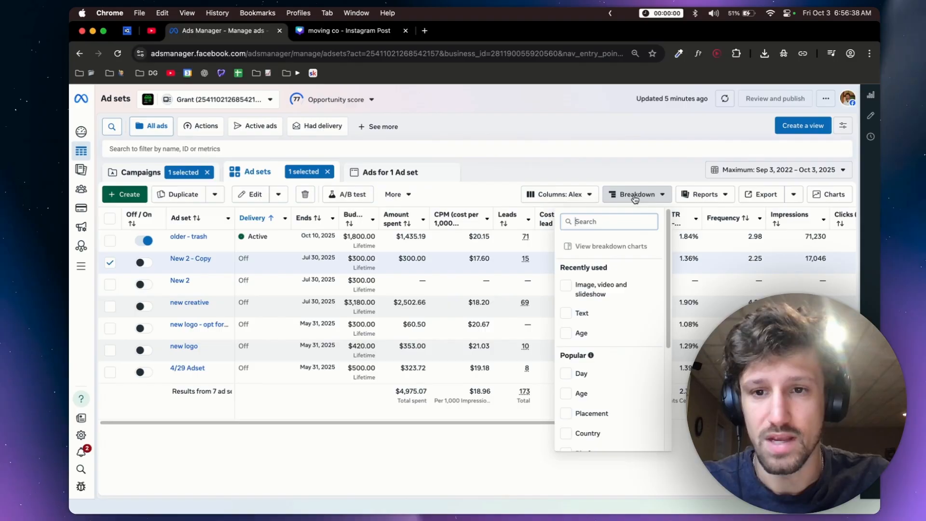
left_click(586, 290)
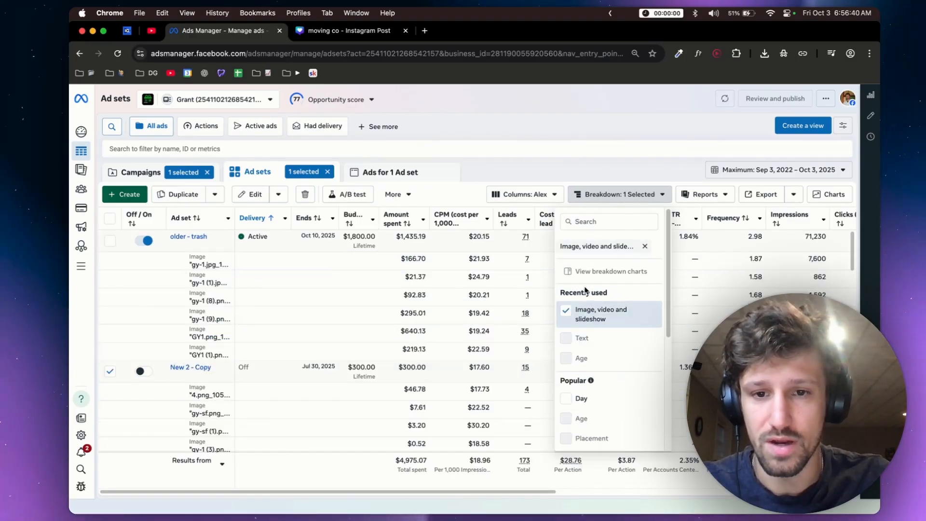
left_click(549, 178)
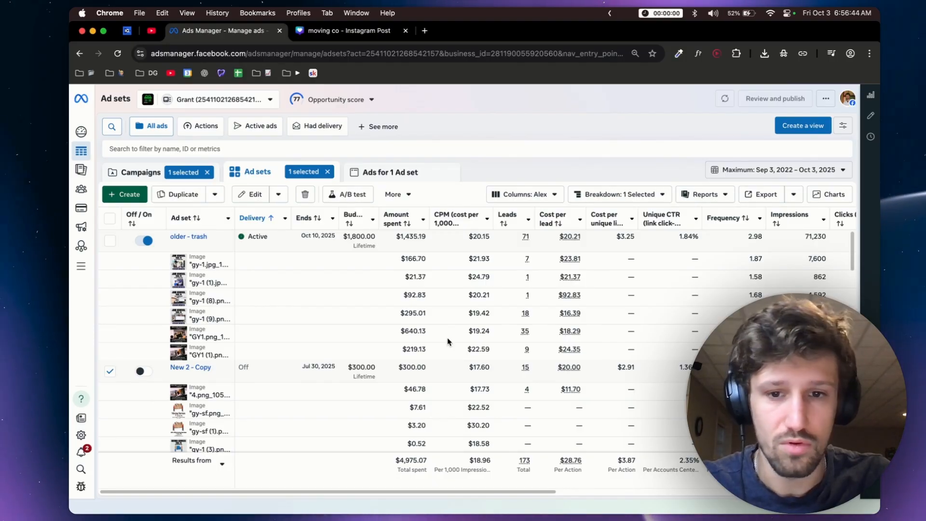
scroll(448, 341, "down", 1)
scroll(448, 342, "up", 1)
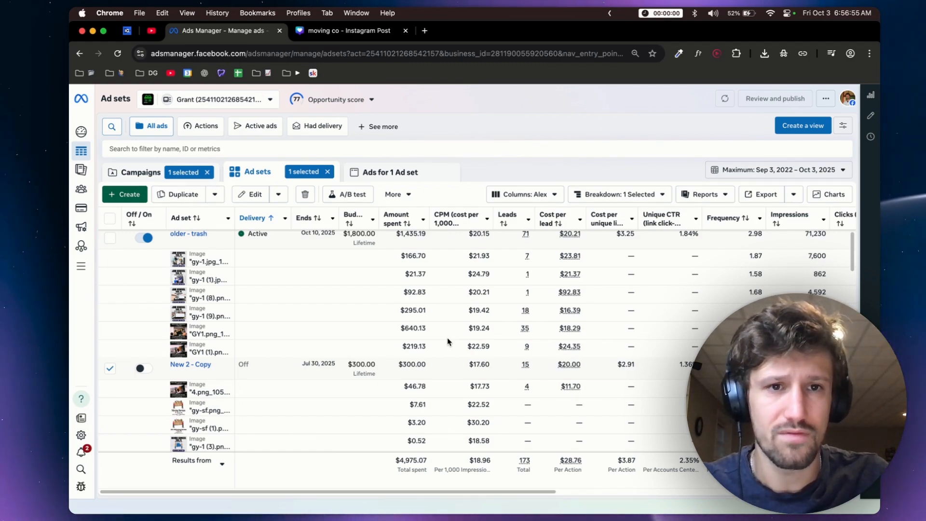
Switch back to the moving co design in Canva and duplicate page 1.
left_click(350, 38)
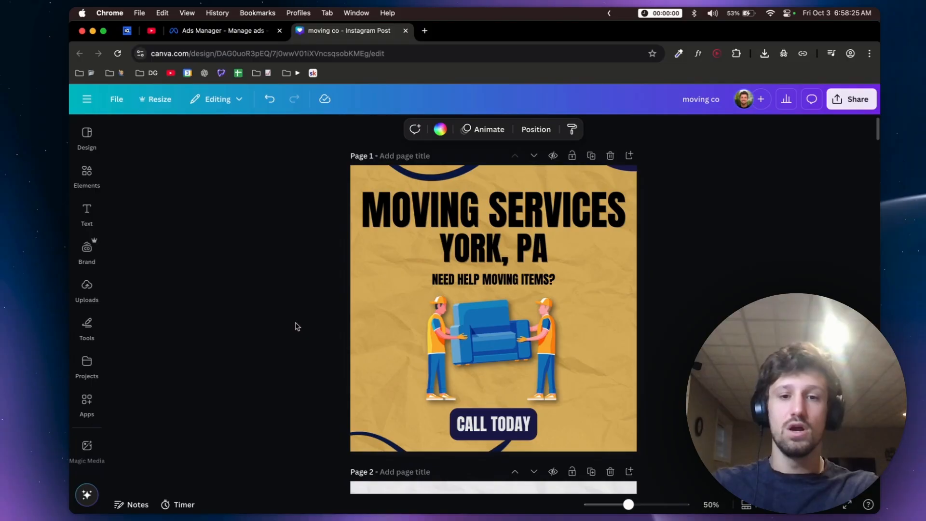
scroll(297, 326, "down", 5)
scroll(297, 327, "up", 3)
scroll(298, 327, "down", 1)
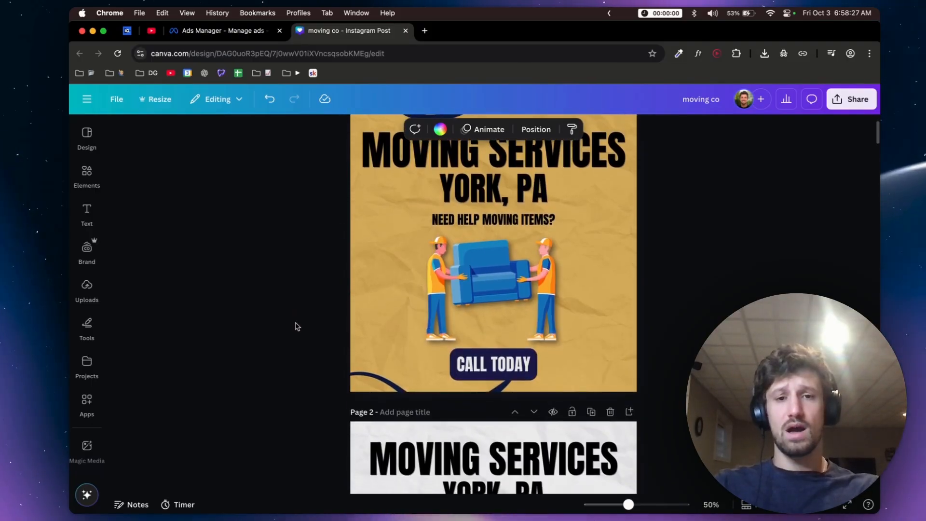
scroll(296, 326, "up", 3)
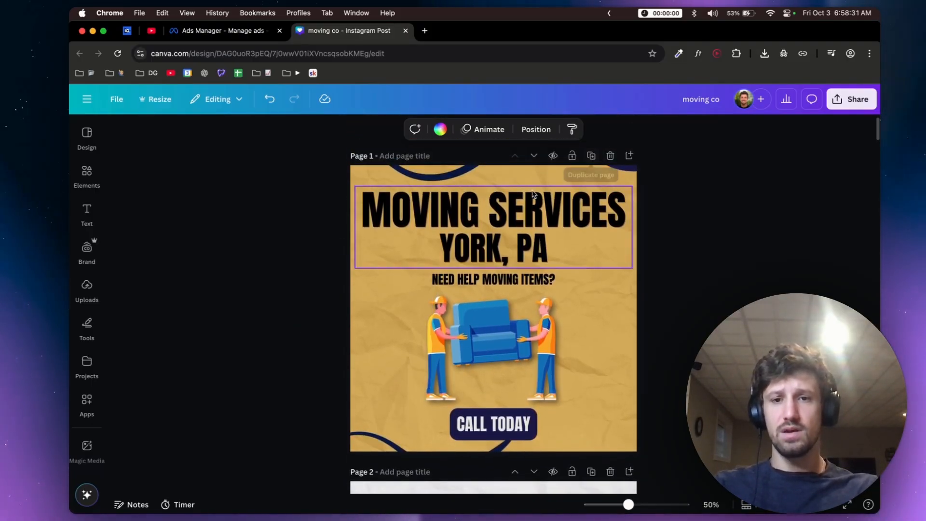
left_click(593, 157)
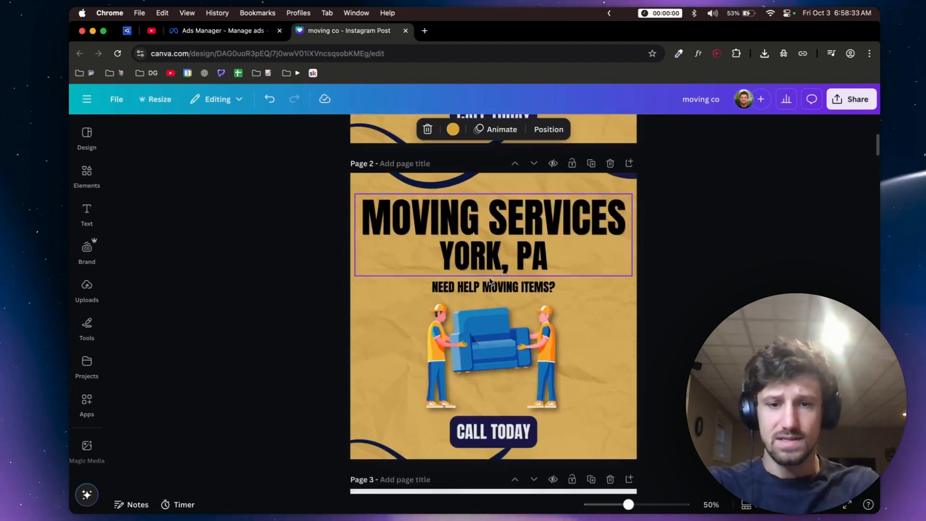
Change the background colour of the duplicated page 2 from gold to white, using the document colours.
left_click(380, 341)
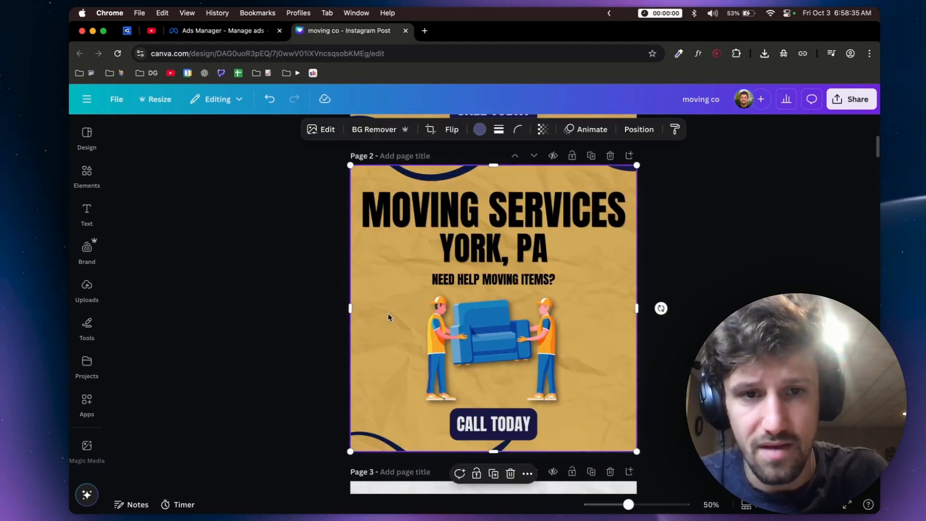
left_click(639, 129)
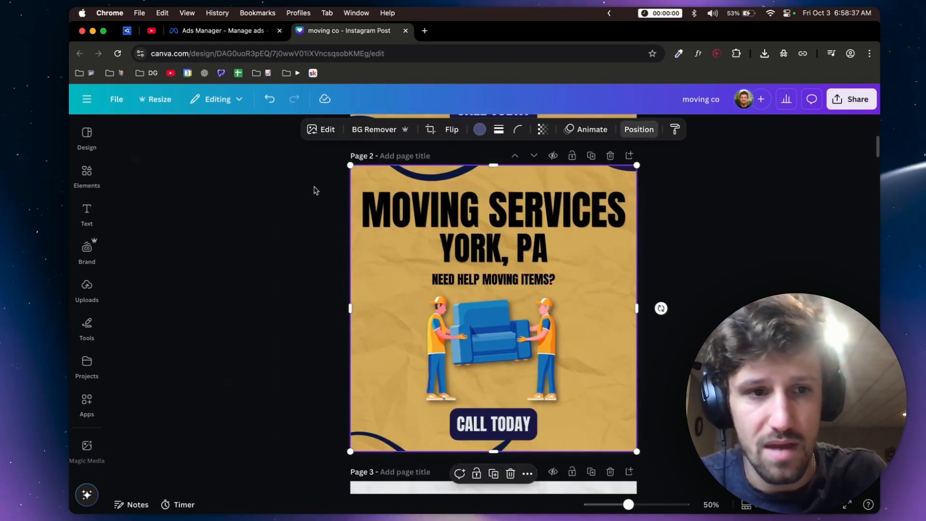
left_click(239, 160)
scroll(178, 478, "down", 1)
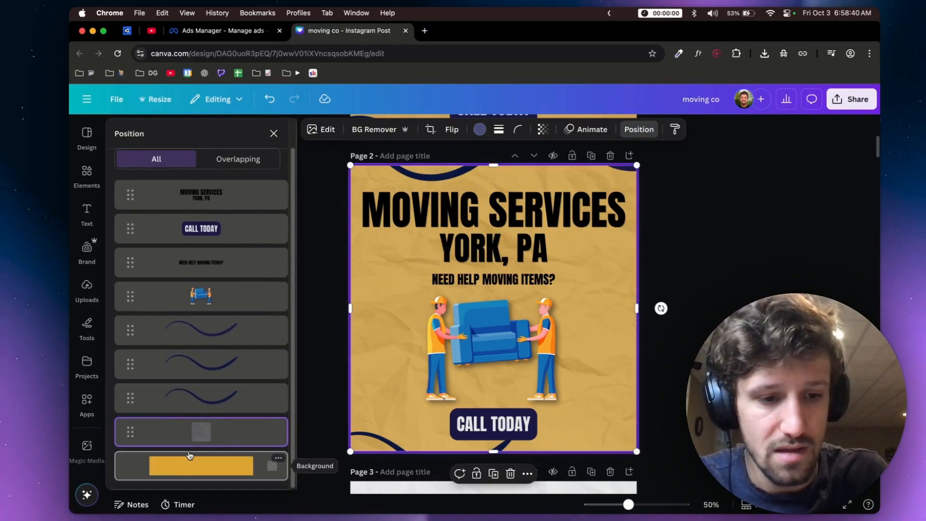
left_click(189, 460)
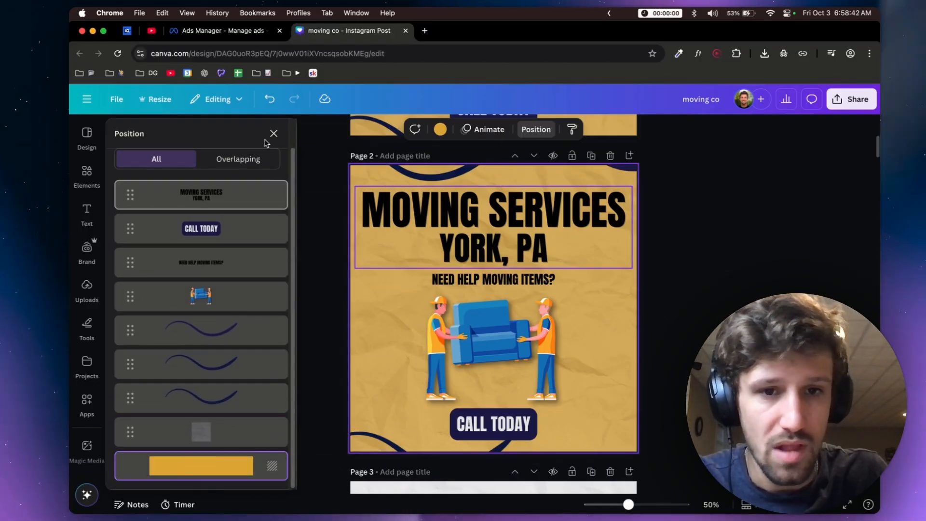
left_click(440, 129)
left_click(173, 237)
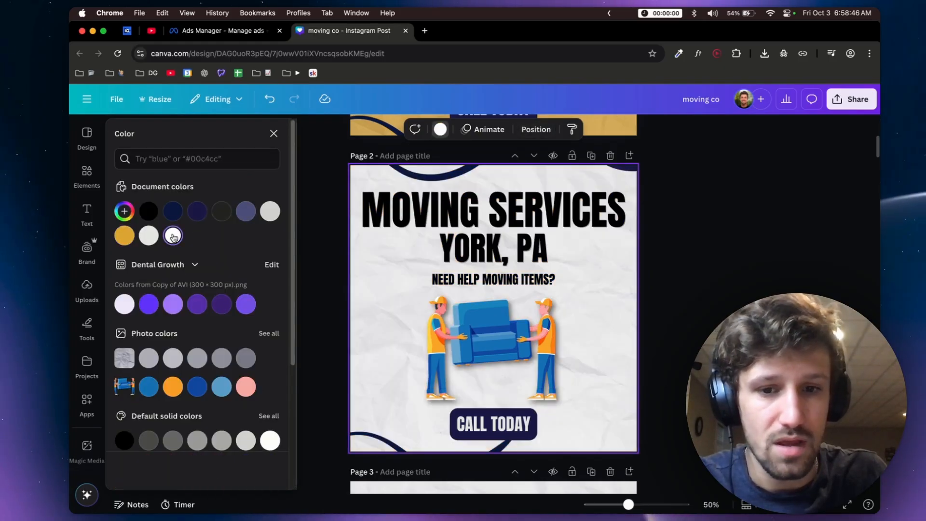
key("Escape")
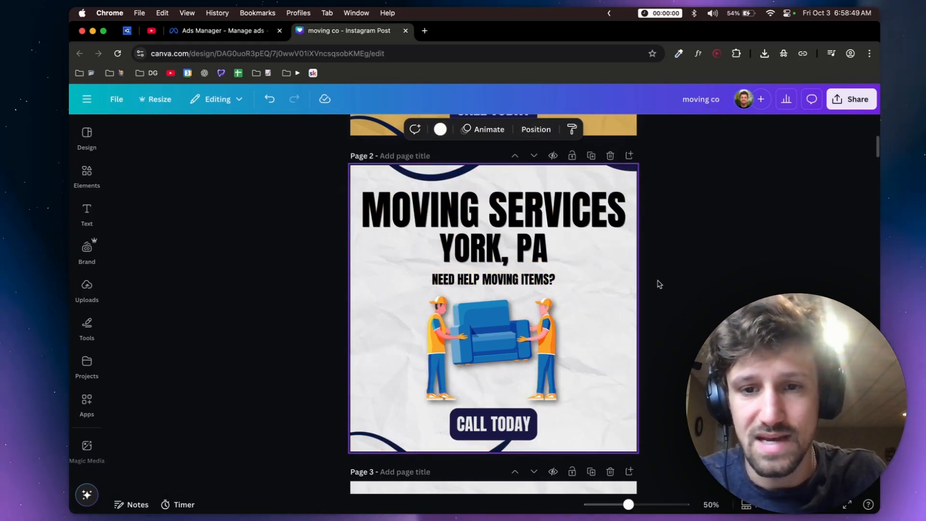
left_click(658, 284)
Compare the gold ad on page 1, the white ad on page 2 and the discount-offer ad on page 3.
scroll(657, 286, "up", 2)
scroll(656, 286, "up", 5)
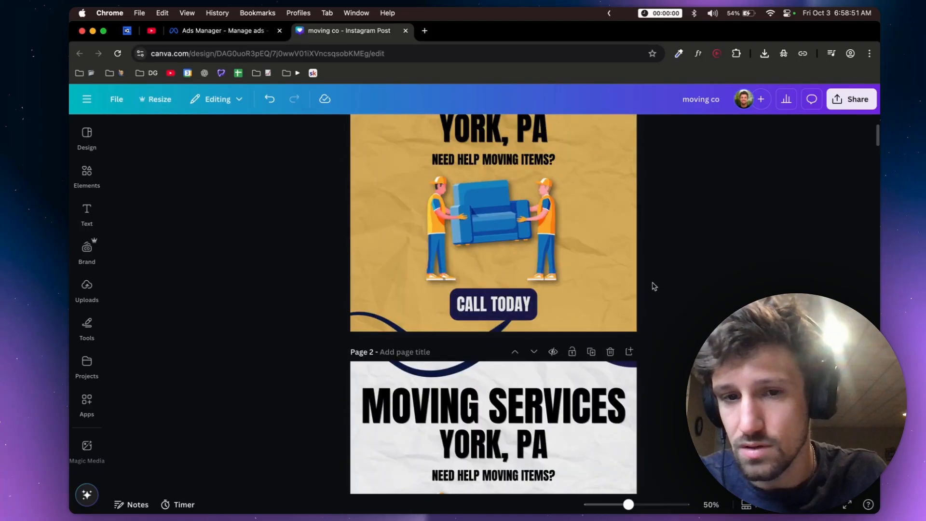
scroll(649, 289, "down", 9)
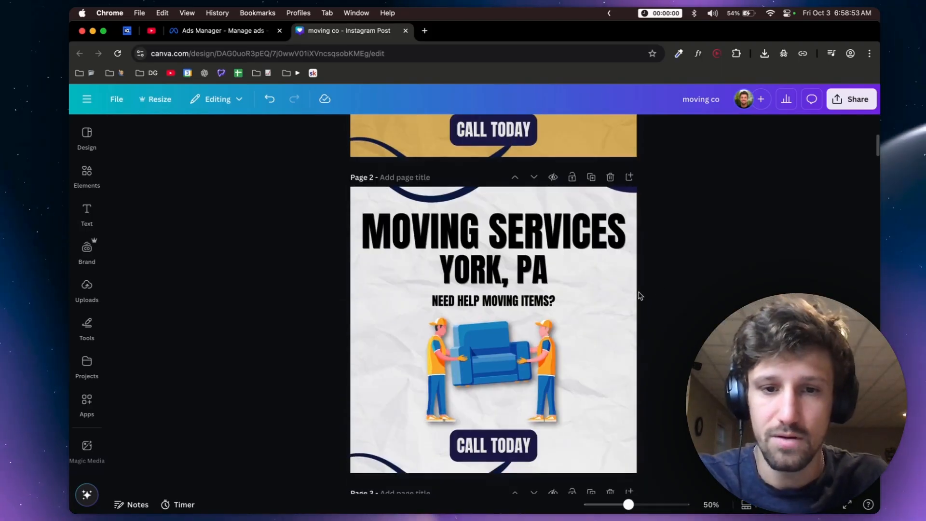
scroll(640, 295, "down", 2)
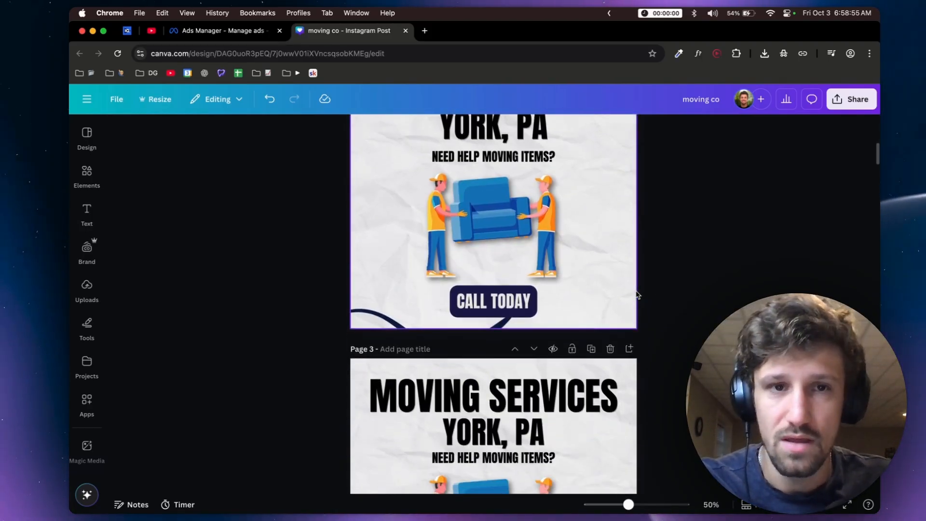
scroll(637, 295, "down", 5)
scroll(637, 295, "up", 11)
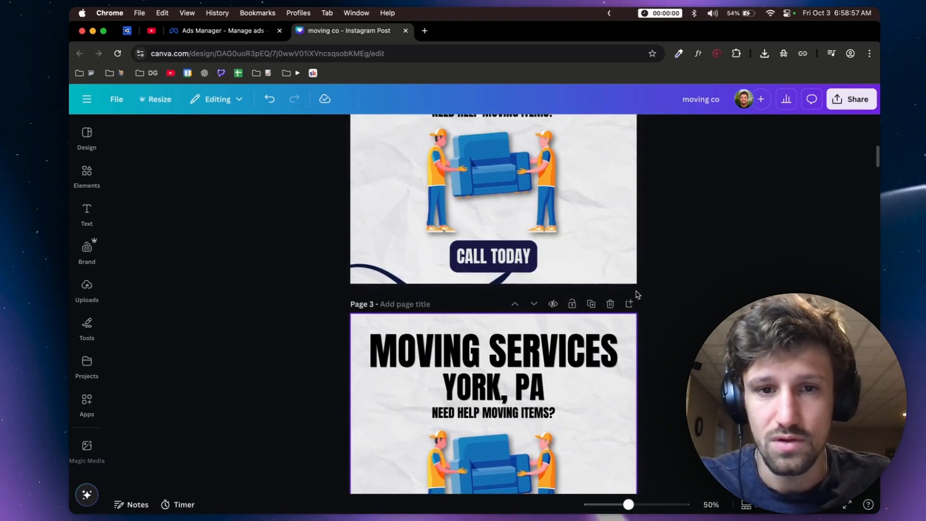
scroll(603, 271, "down", 9)
scroll(577, 249, "down", 4)
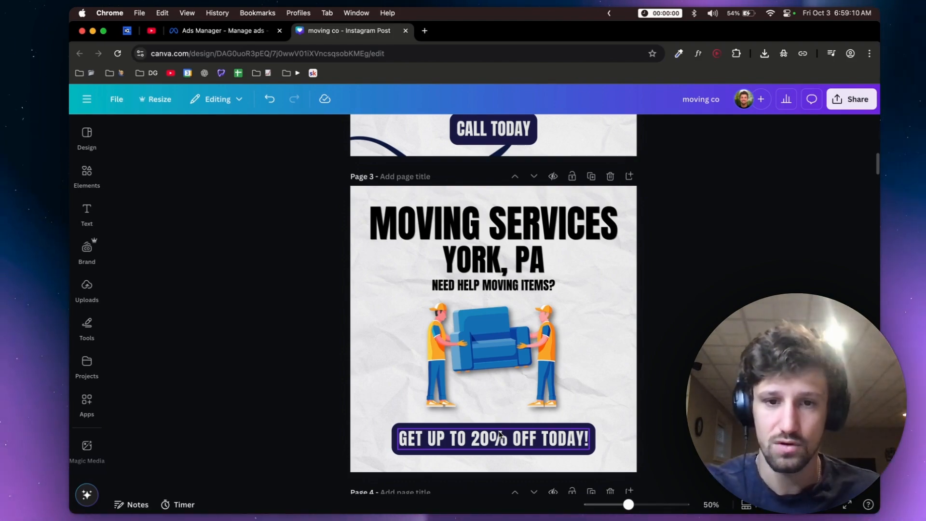
Nudge the "GET UP TO 20% OFF TODAY!" banner on page 3 slightly downward.
left_click(492, 352)
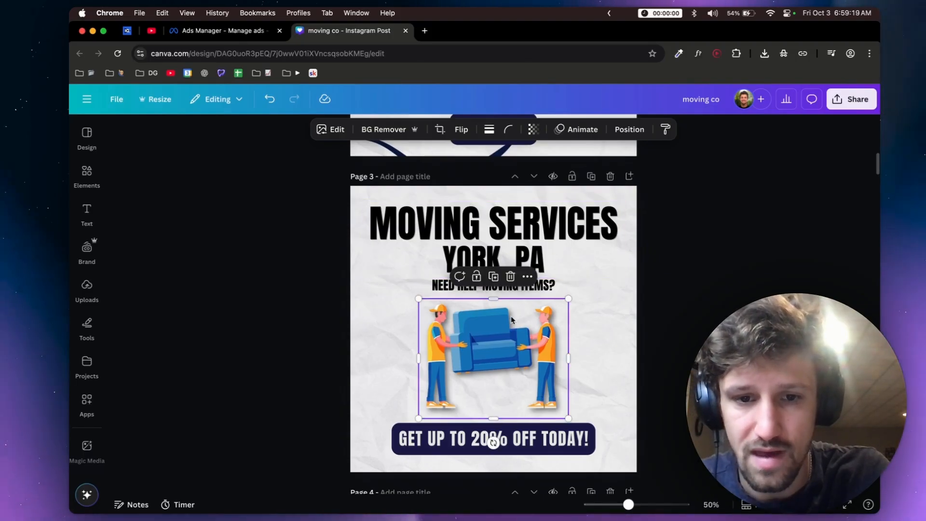
left_click(499, 456)
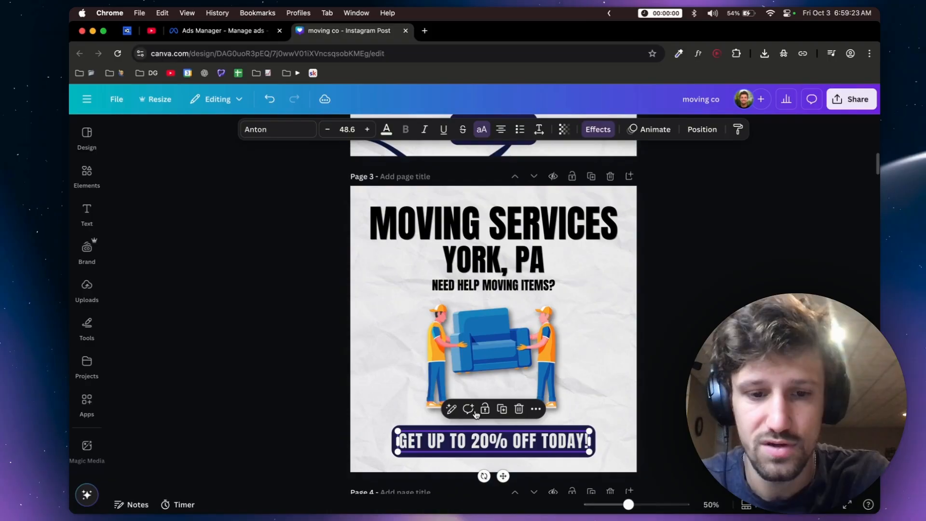
scroll(361, 409, "down", 3)
scroll(361, 409, "down", 10)
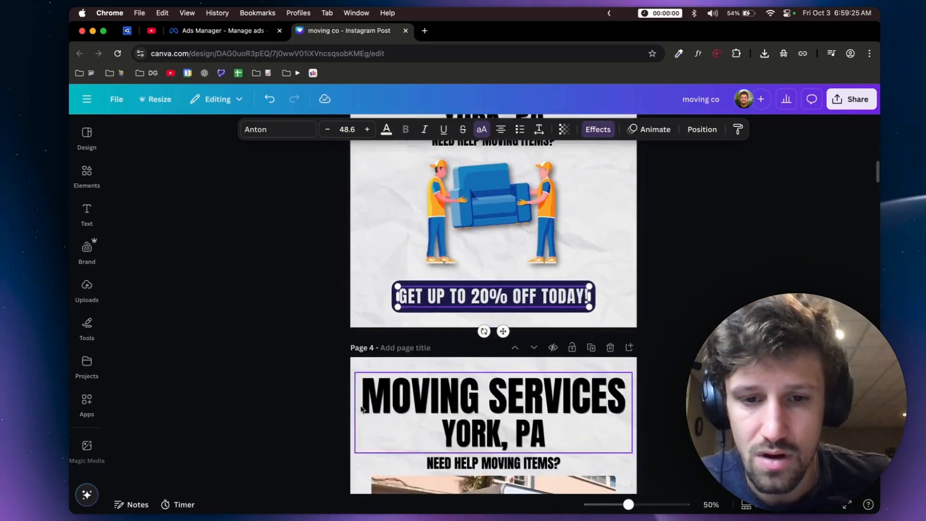
scroll(361, 409, "up", 12)
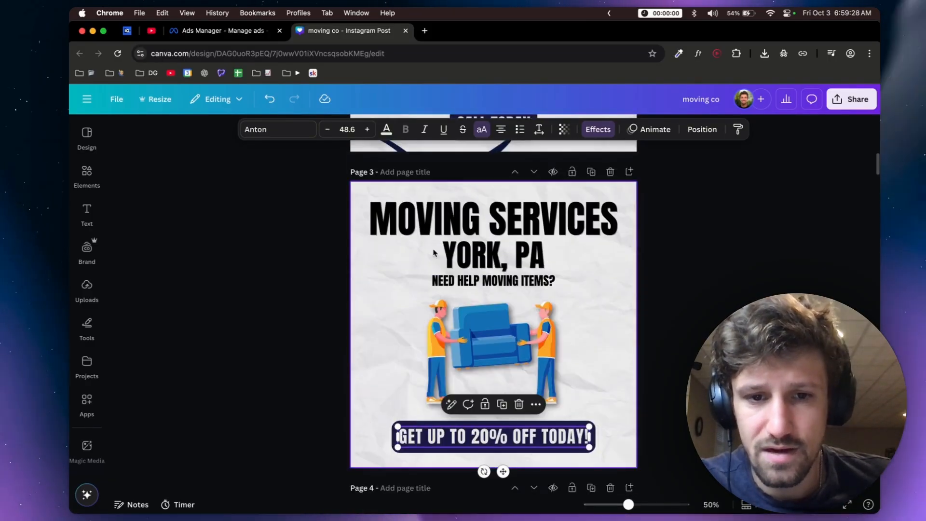
Search the design elements for "movers" and limit the results to graphics.
left_click(79, 177)
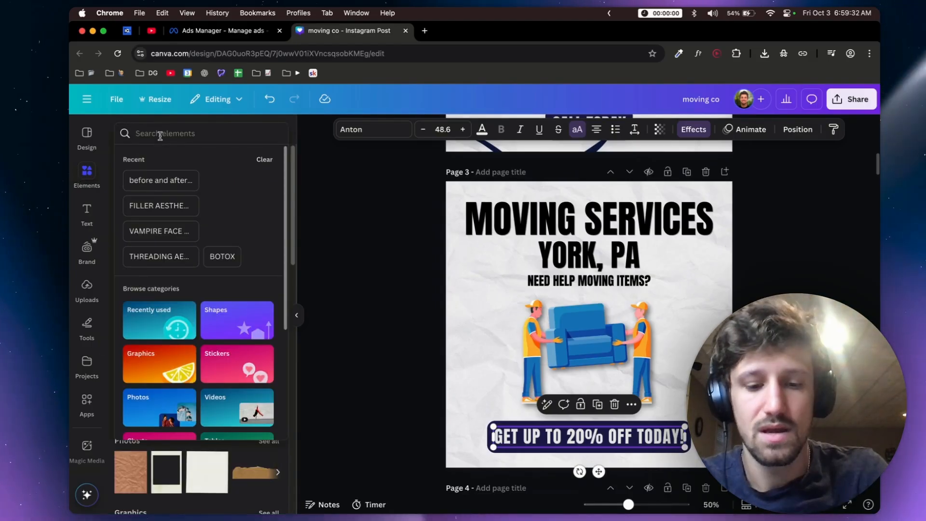
type("movers")
key("Return")
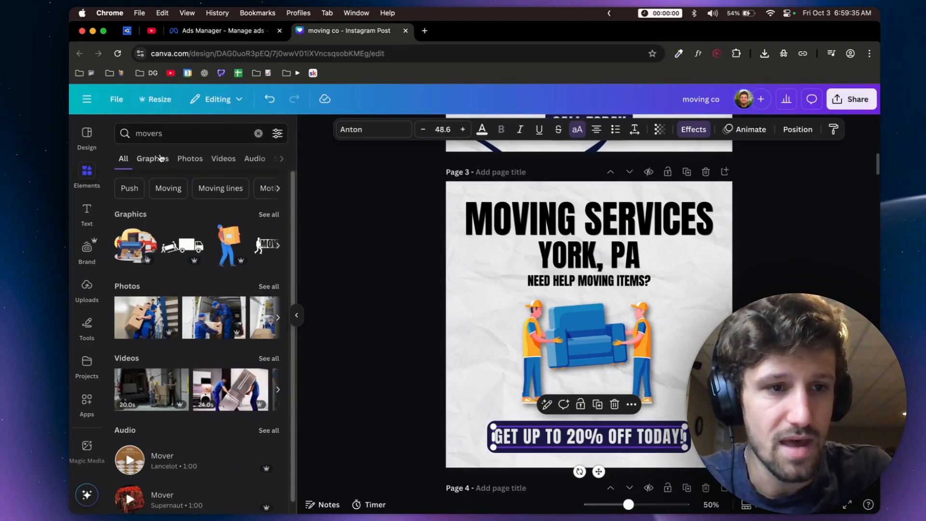
left_click(164, 164)
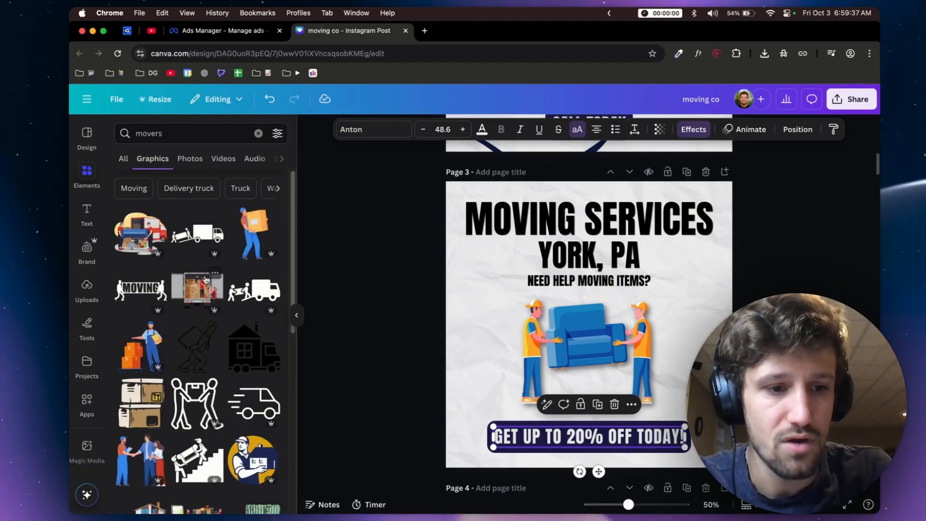
scroll(206, 280, "down", 5)
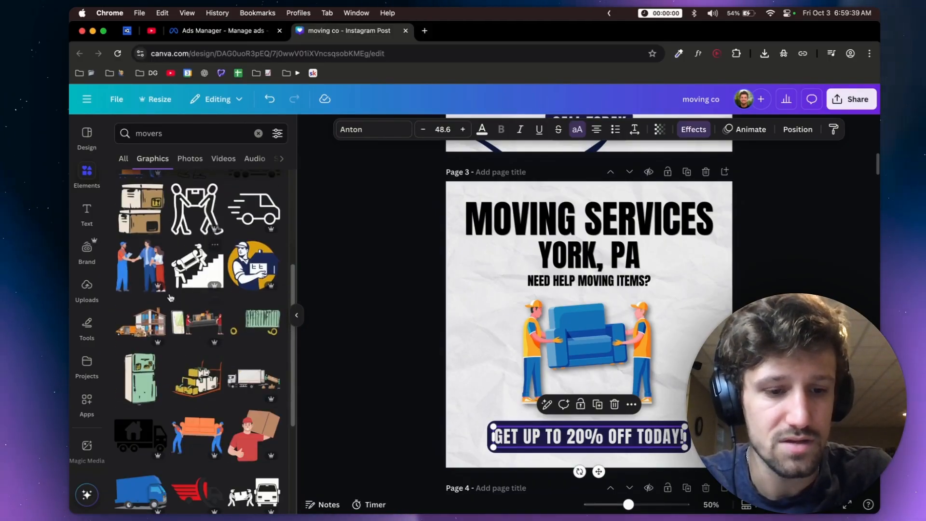
scroll(209, 408, "down", 1)
Replace the blue-sofa movers illustration on page 3 with the graphic of two movers carrying an orange sofa.
left_click(206, 418)
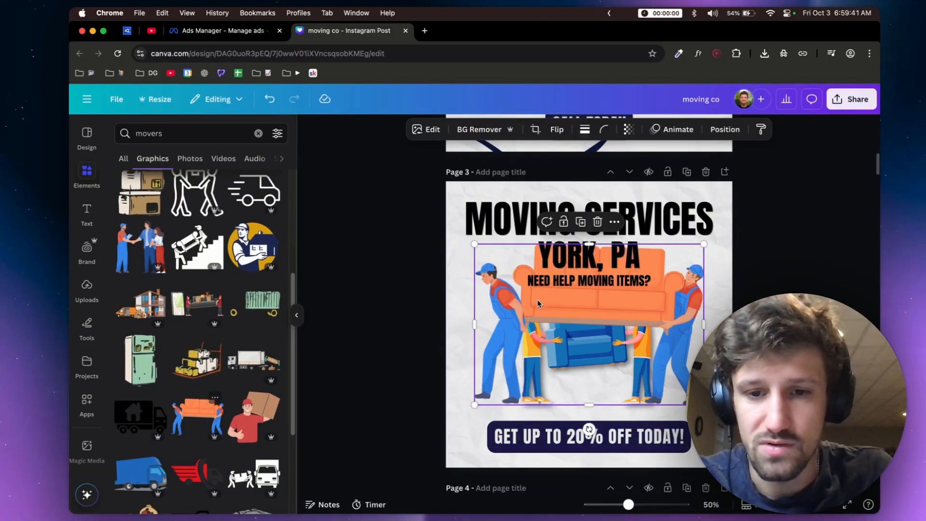
key("BackSpace")
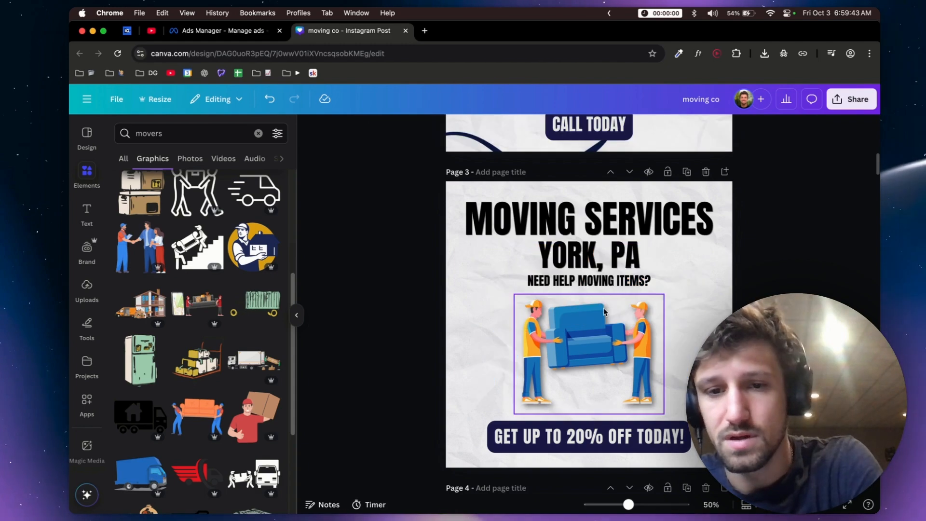
left_click(599, 316)
key("BackSpace")
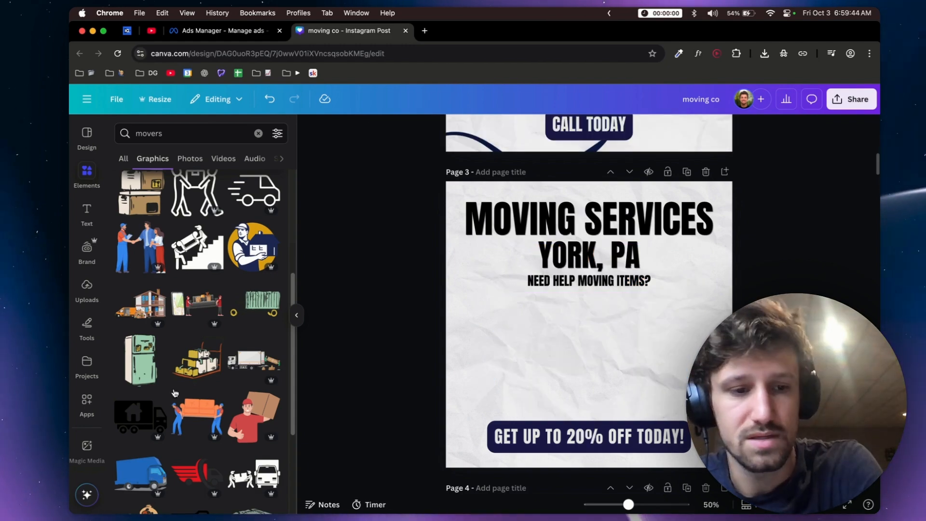
left_click(196, 416)
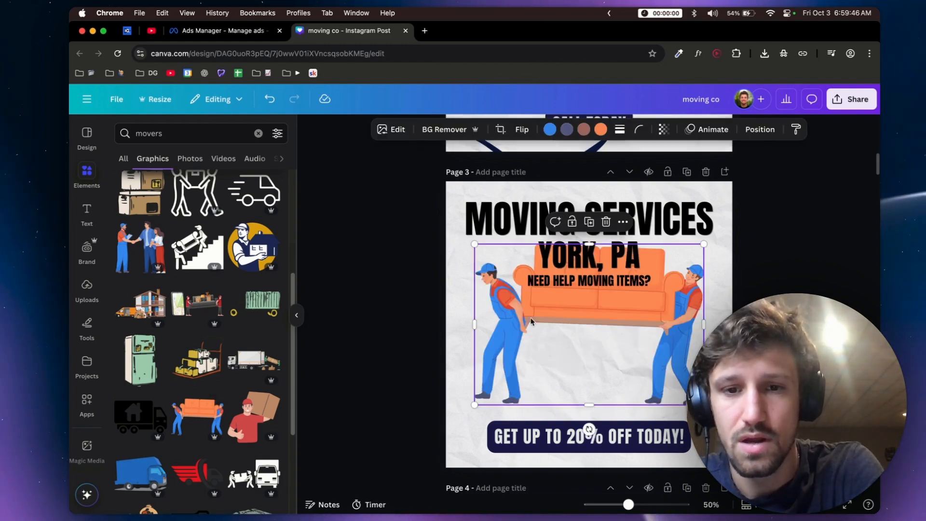
Shrink and centre the orange-sofa graphic between the subheading and the offer banner, and apply a Drop shadow to it.
left_click_drag(704, 244, 639, 312)
left_click_drag(543, 323, 579, 322)
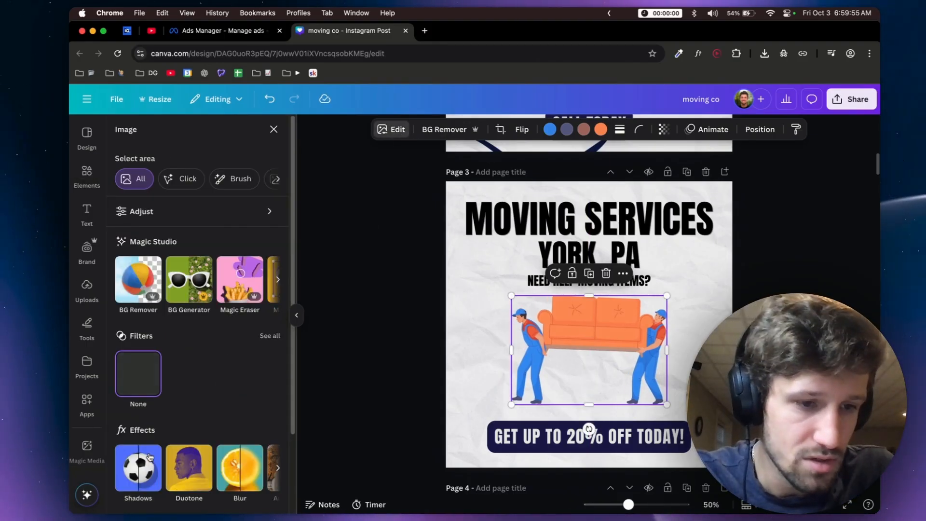
left_click(139, 469)
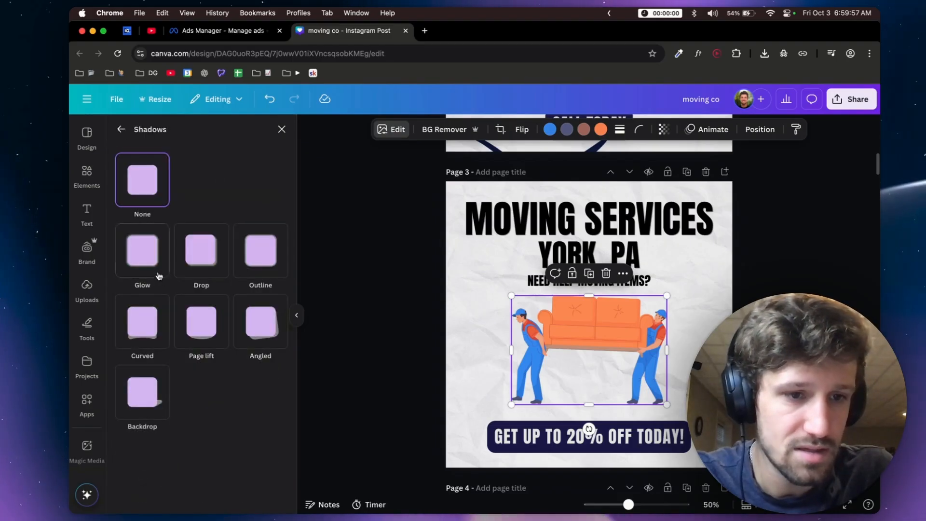
left_click(187, 264)
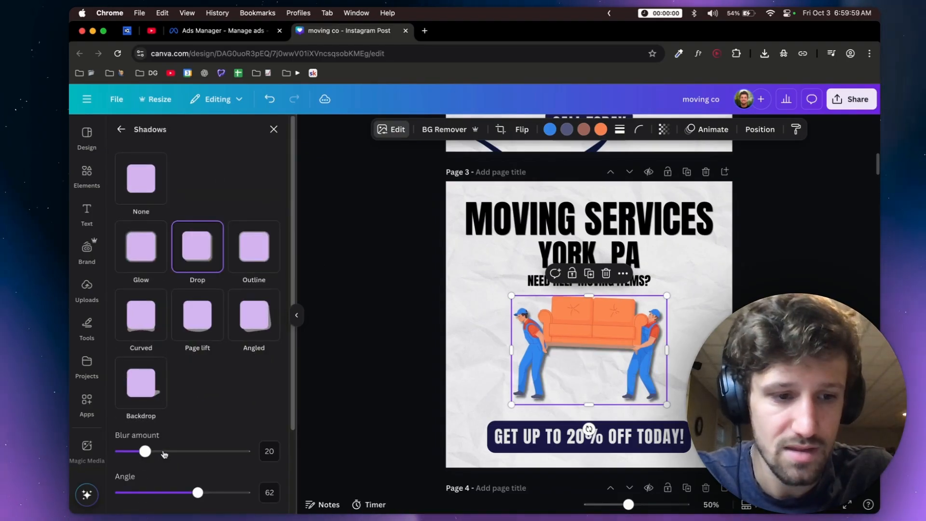
Set the orange-sofa graphic's shadow blur to 71 and intensity to 82, and slightly enlarge the graphic on page 3.
left_click_drag(165, 451, 208, 446)
scroll(193, 451, "down", 3)
scroll(194, 488, "down", 1)
left_click_drag(184, 496, 245, 500)
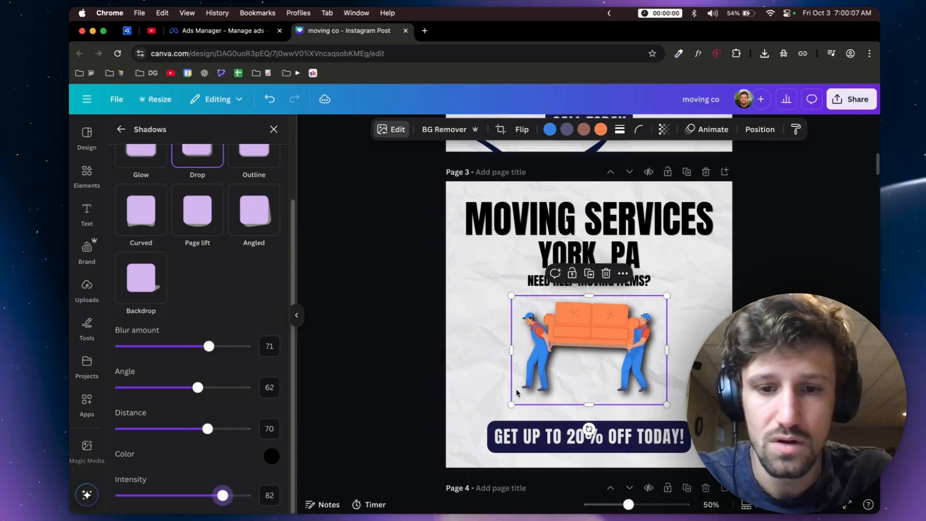
left_click_drag(511, 404, 504, 410)
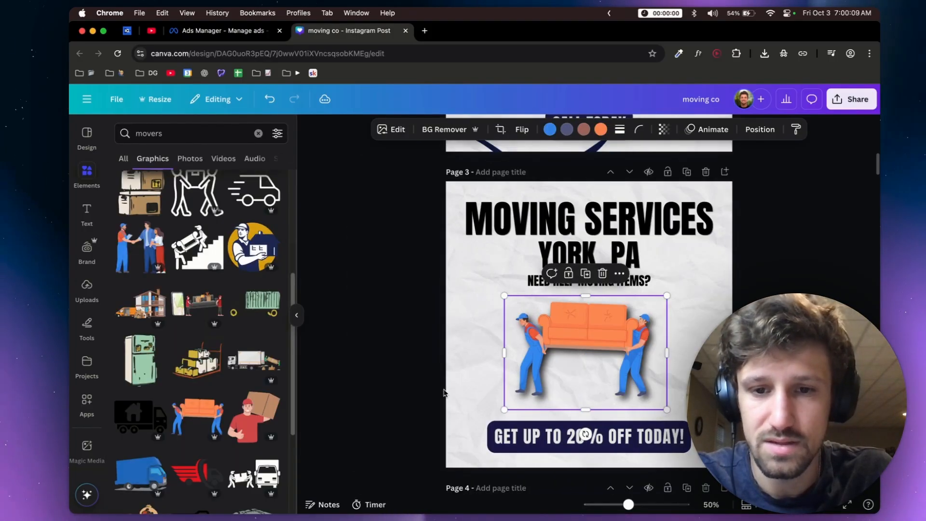
left_click(443, 391)
Search the photo elements for "moving truck" for the page 4 design.
scroll(463, 335, "down", 7)
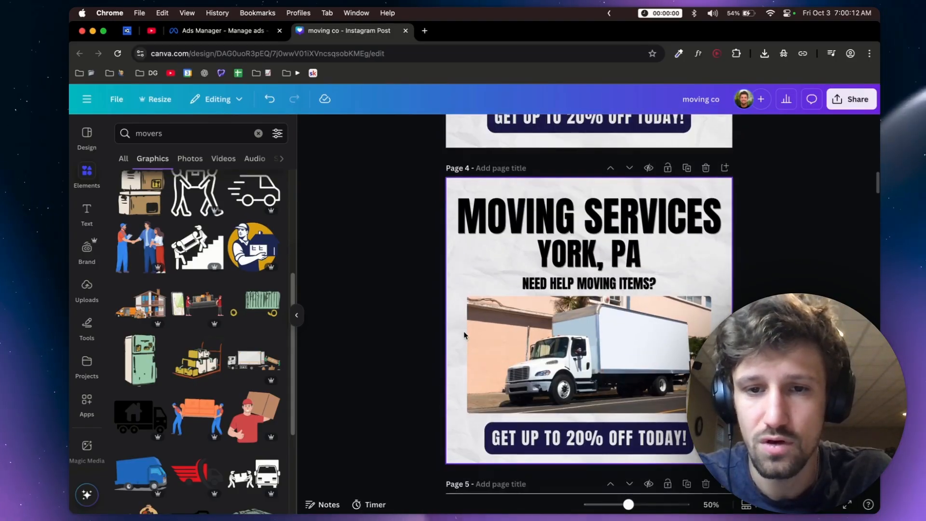
scroll(544, 248, "down", 3)
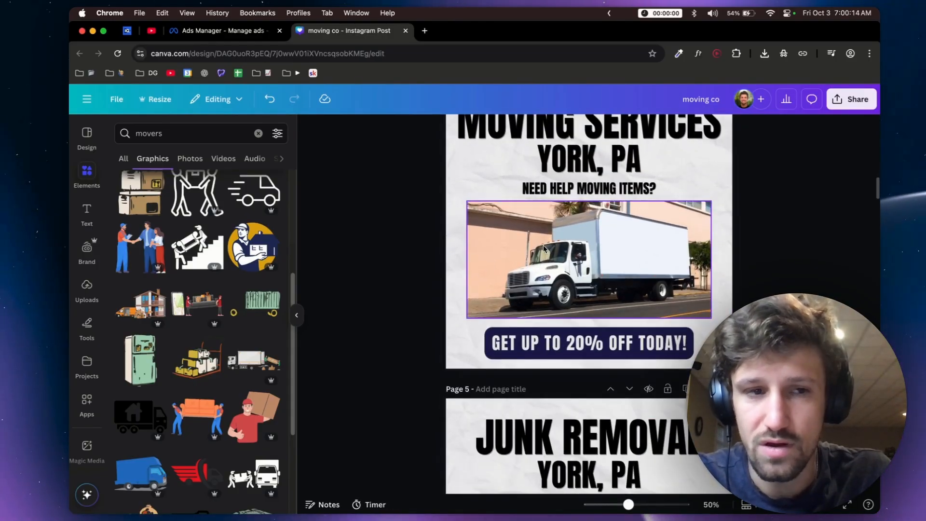
left_click(175, 159)
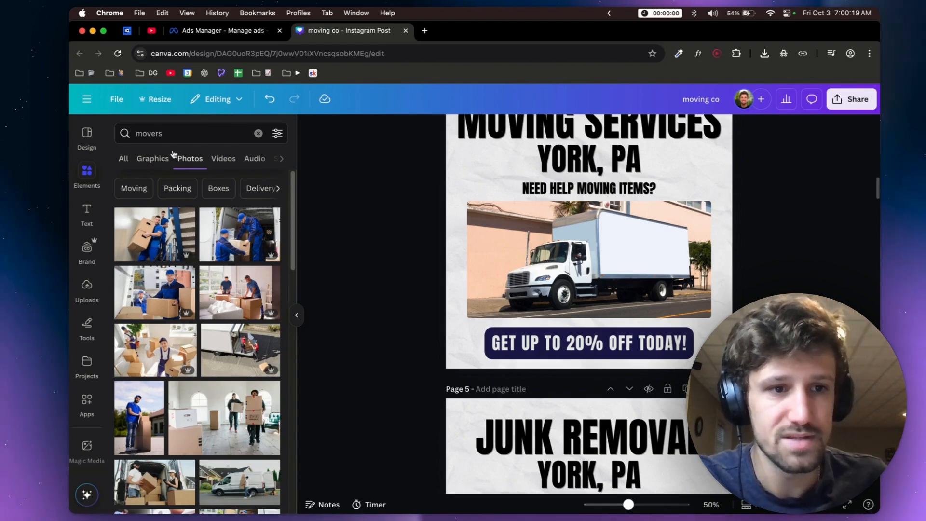
triple_click(177, 137)
type("moving truck")
key("Return")
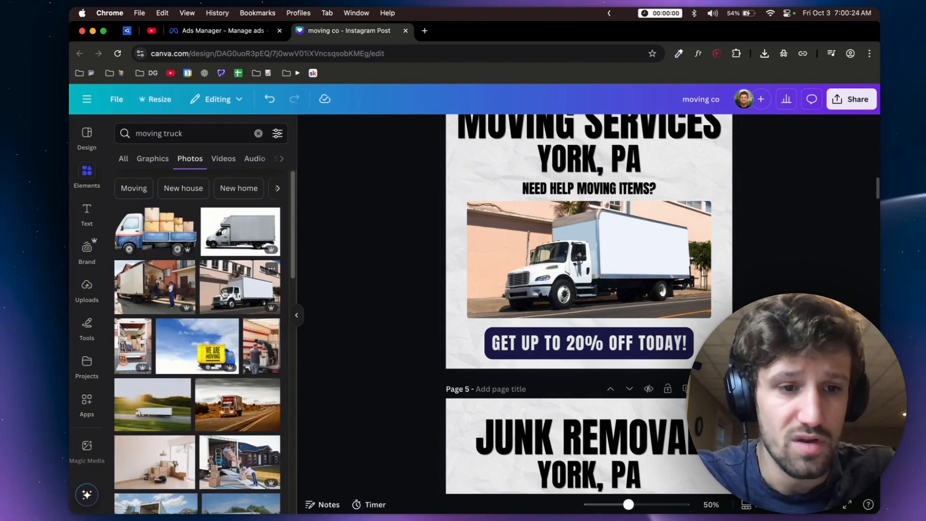
Add the photo of the white box truck to page 4 and show all of its Magic Recommendations.
left_click(245, 303)
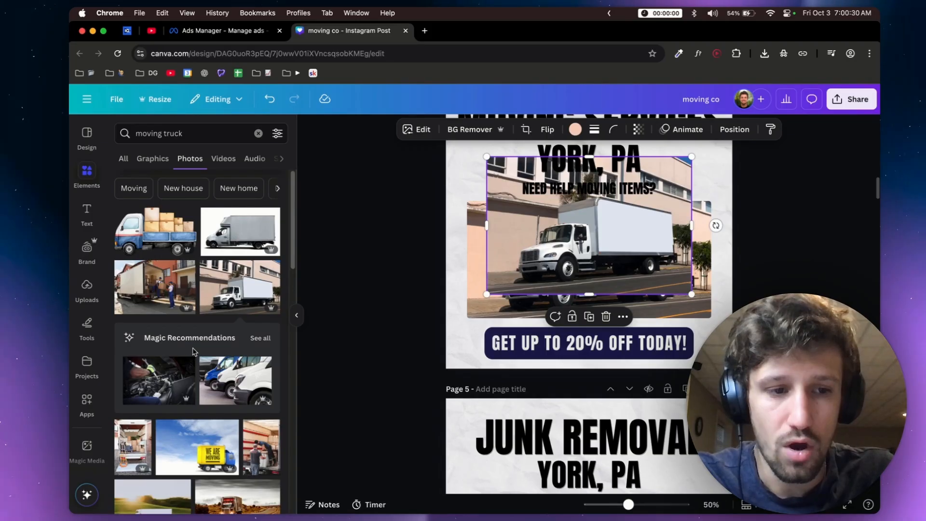
left_click(264, 342)
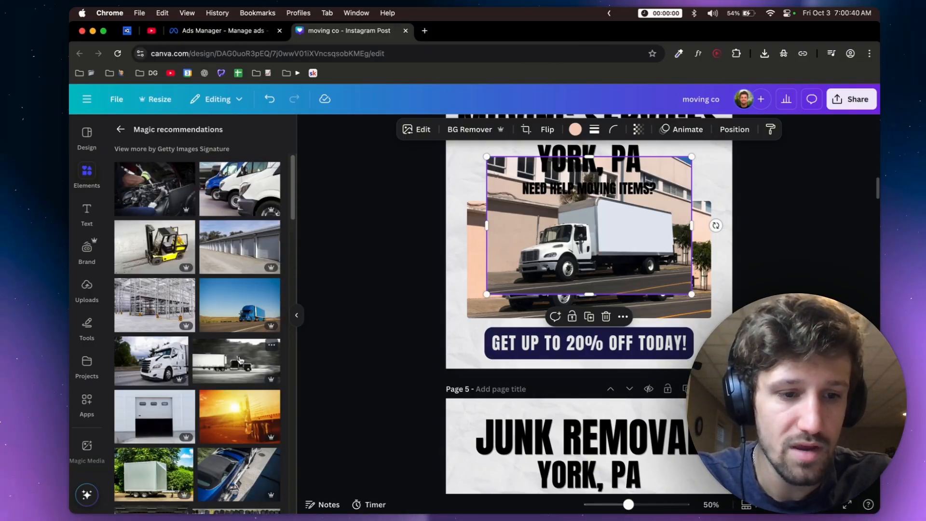
scroll(180, 416, "down", 1)
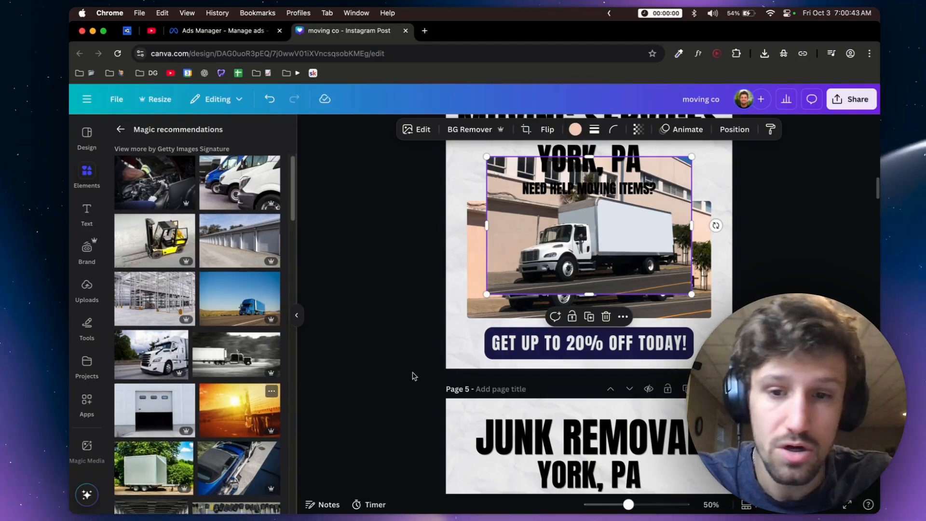
Duplicate page 4 and delete the truck photo from the copy.
scroll(663, 223, "up", 3)
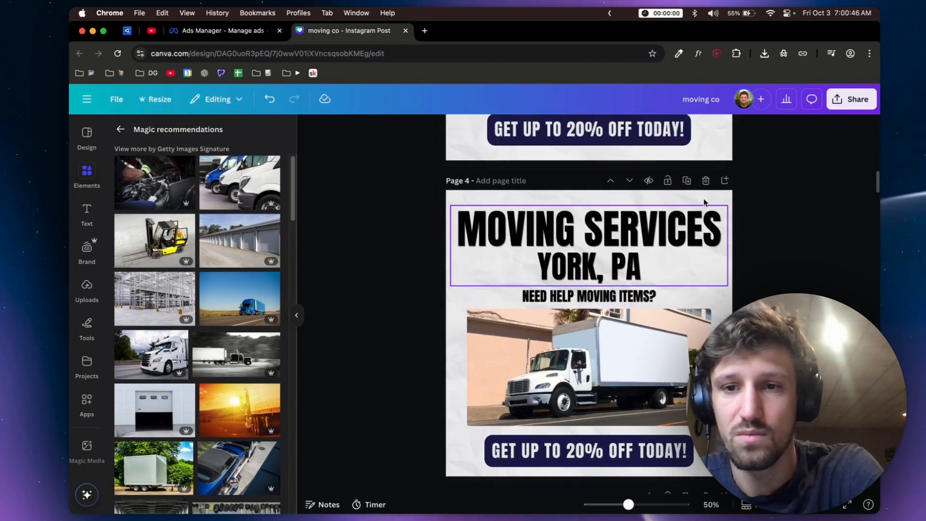
left_click(690, 183)
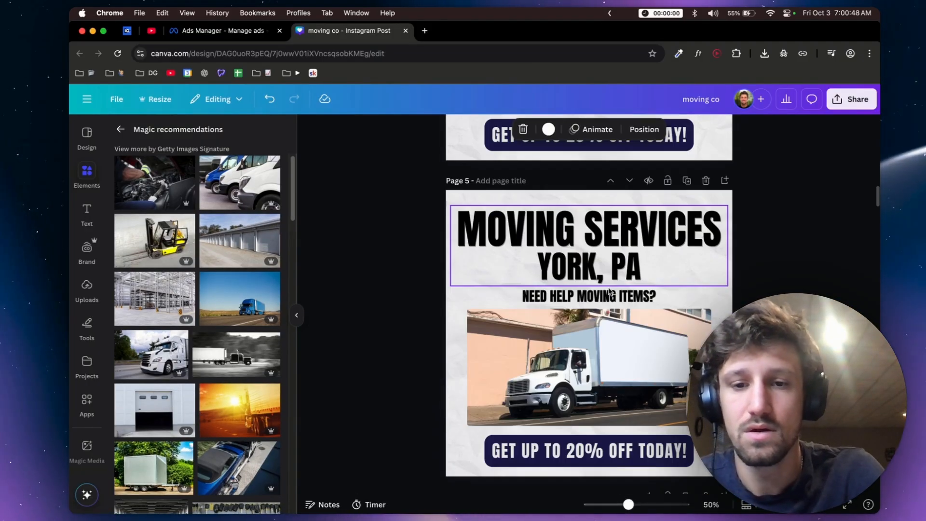
left_click(607, 355)
key("Delete")
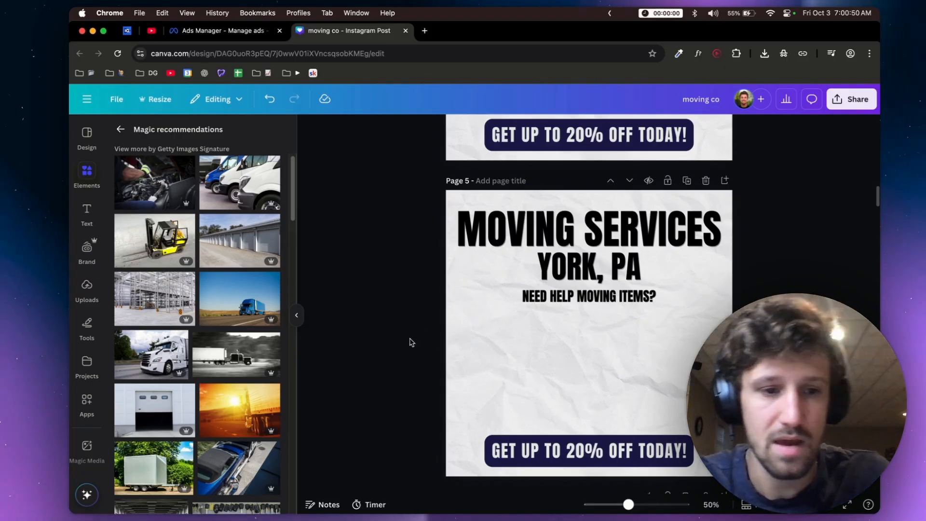
Add the recommended yellow forklift photo to page 5, then shrink and centre it between the subheading and the offer banner.
scroll(281, 343, "up", 1)
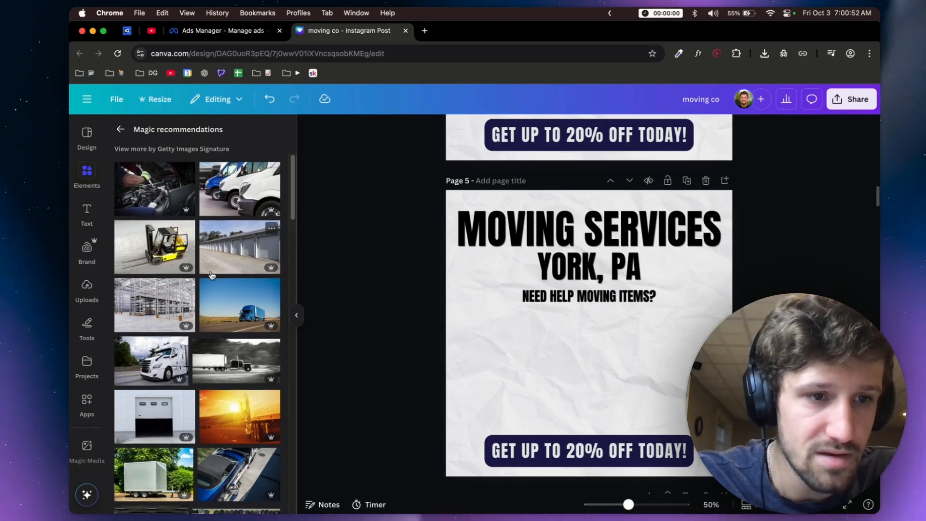
scroll(179, 369, "down", 2)
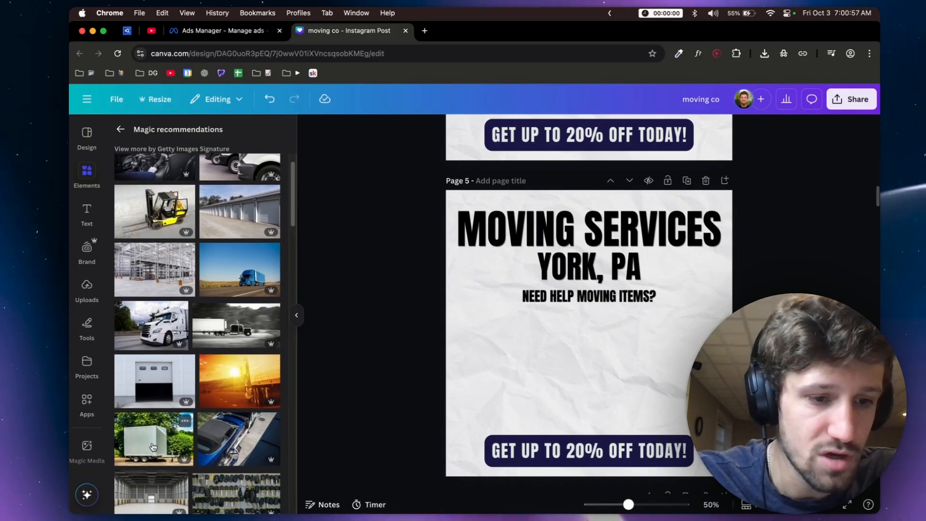
scroll(141, 297, "up", 1)
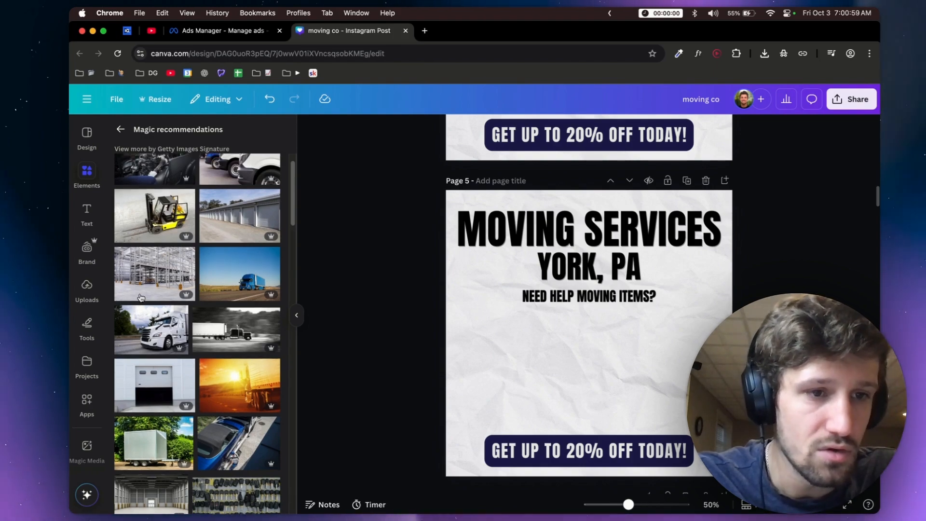
left_click(148, 213)
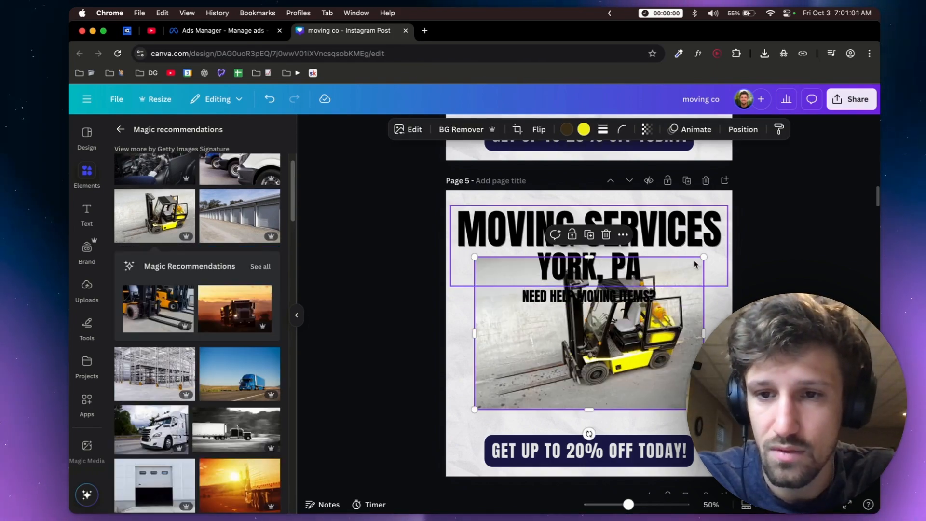
left_click_drag(704, 258, 630, 306)
left_click_drag(564, 338, 589, 353)
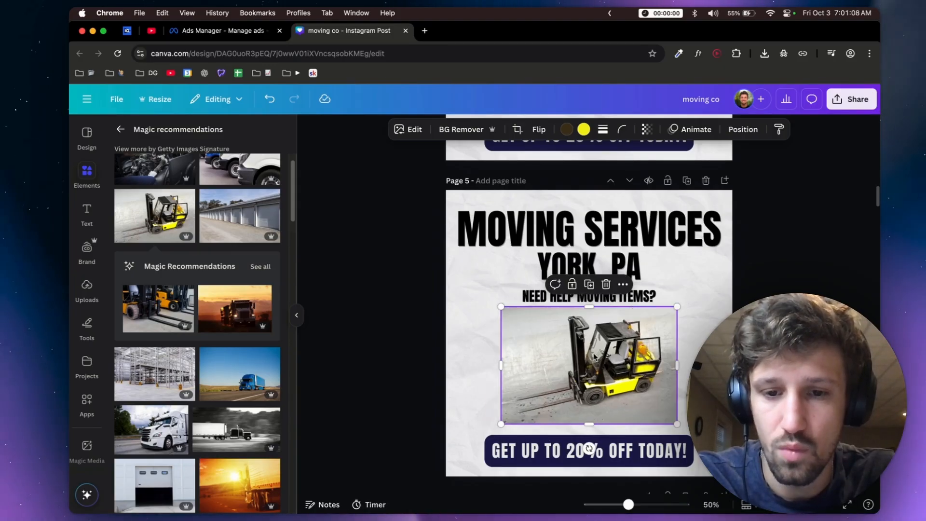
left_click_drag(593, 355, 595, 359)
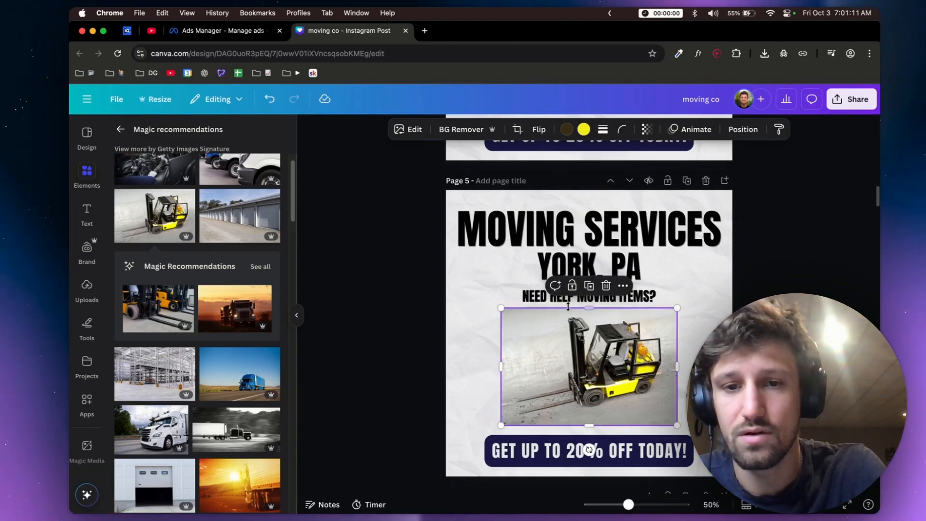
Brighten the forklift photo on page 5 and set its vibrance to 20.
left_click(408, 130)
left_click(399, 131)
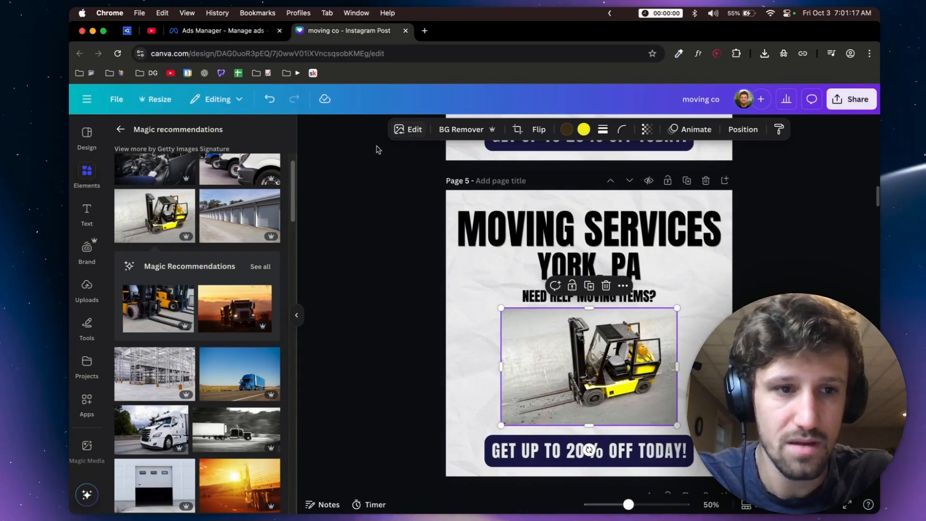
left_click(400, 130)
left_click(144, 212)
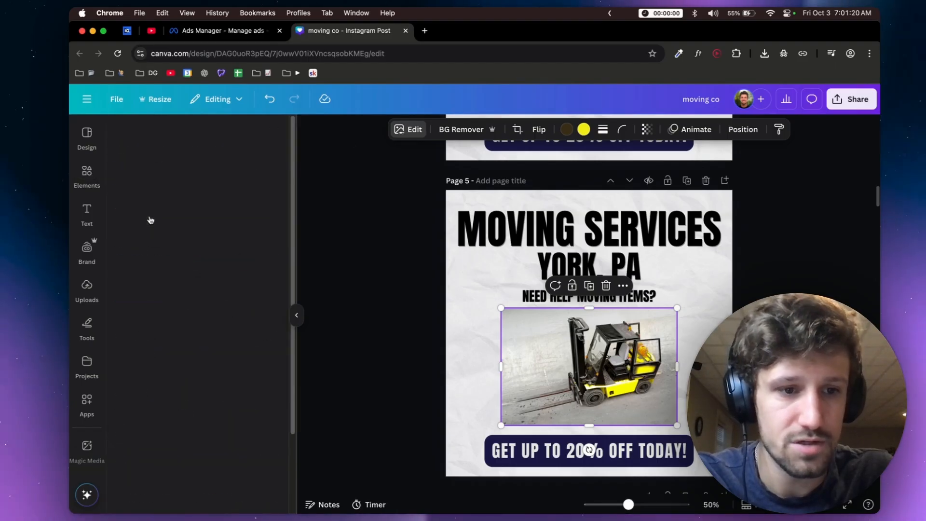
left_click_drag(182, 371, 206, 371)
scroll(166, 393, "down", 6)
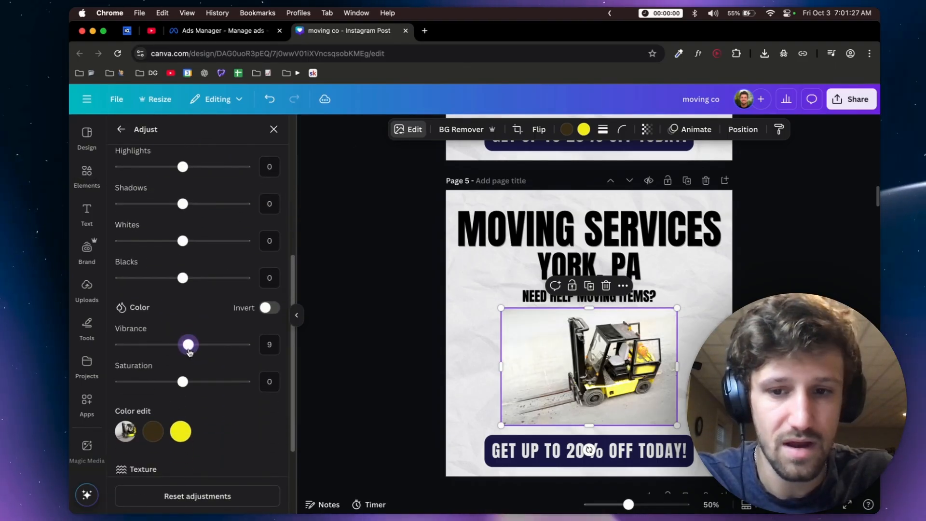
left_click_drag(192, 352, 195, 344)
scroll(220, 382, "down", 1)
scroll(220, 416, "down", 1)
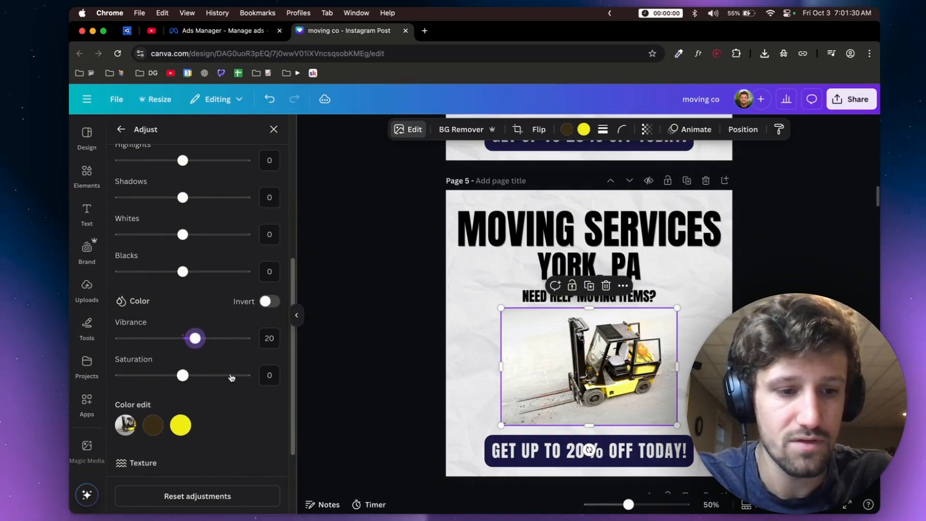
Set the forklift photo's vignette to 30 and its sharpness to 26.
scroll(245, 416, "down", 5)
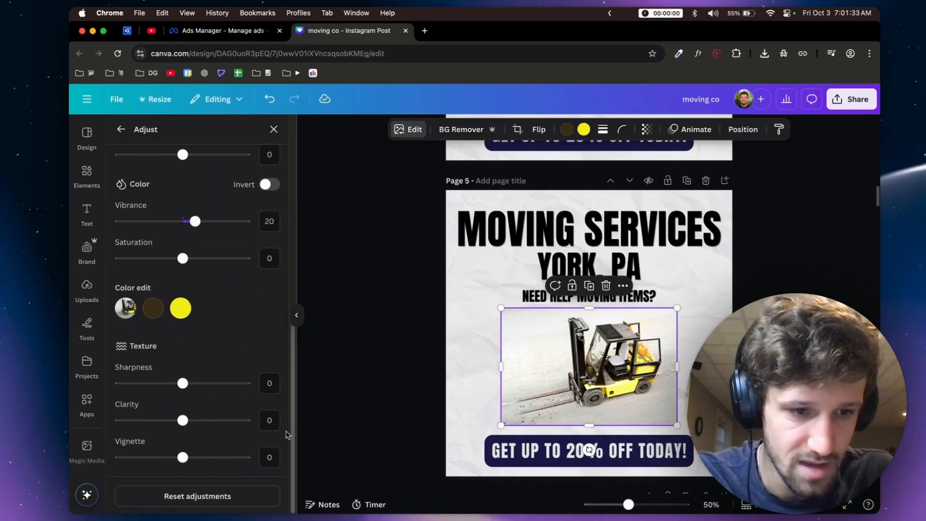
left_click_drag(182, 458, 201, 457)
left_click_drag(182, 383, 198, 383)
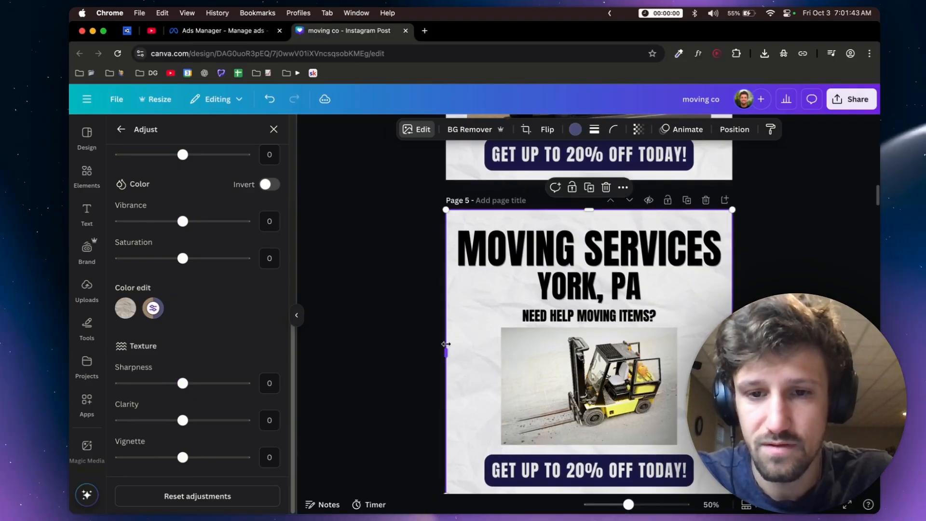
scroll(537, 364, "down", 1)
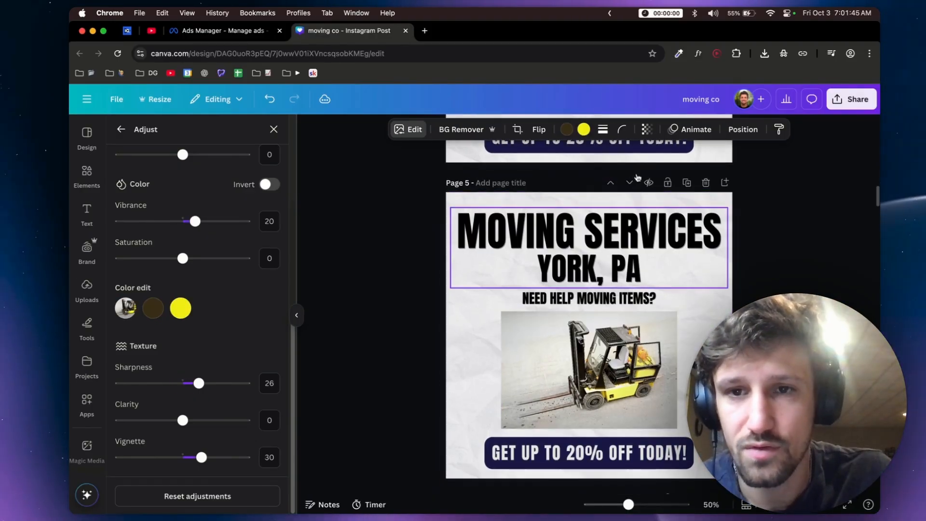
Round the forklift photo's corners to 13 and give it a solid black border.
left_click(623, 130)
left_click_drag(569, 172, 577, 172)
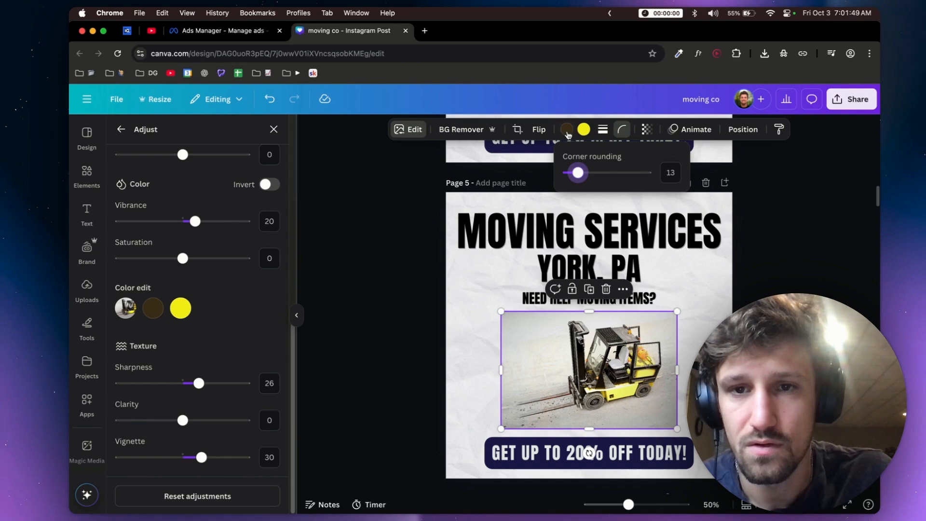
left_click(602, 129)
left_click(571, 159)
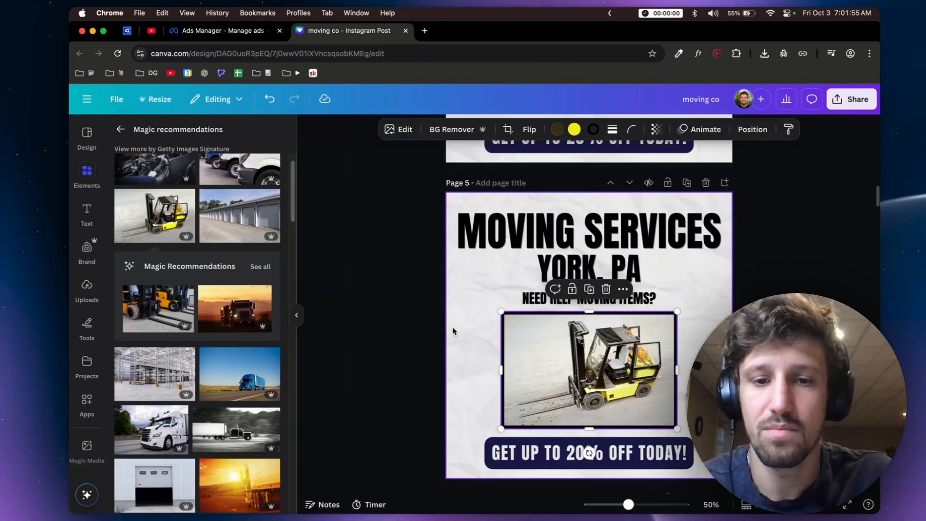
left_click(453, 331)
left_click(526, 355)
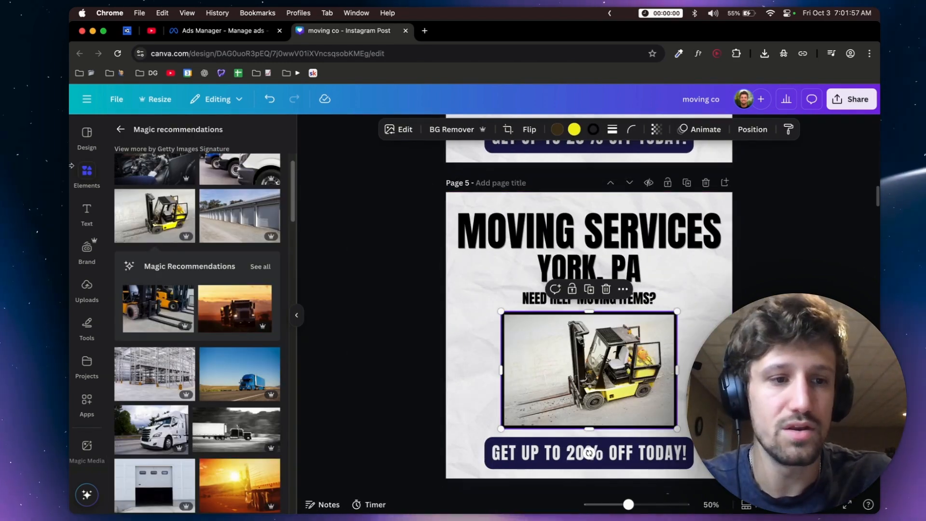
Search all design elements for "shadow" and add the flat, blurred black oval graphic to page 5.
left_click(83, 177)
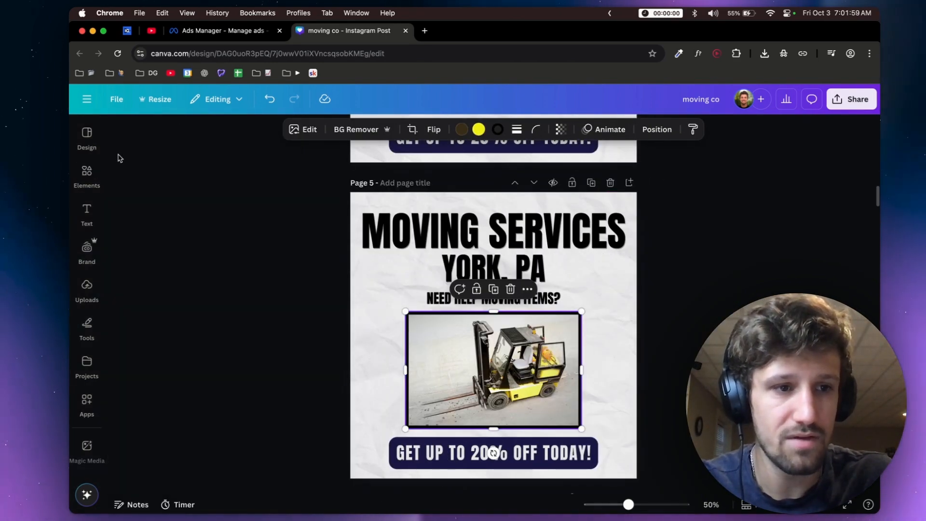
left_click(83, 176)
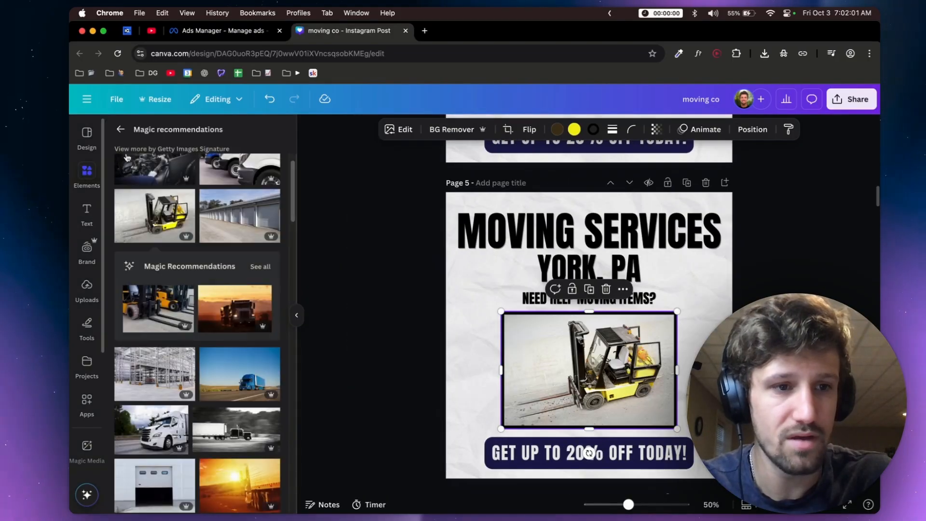
double_click(169, 133)
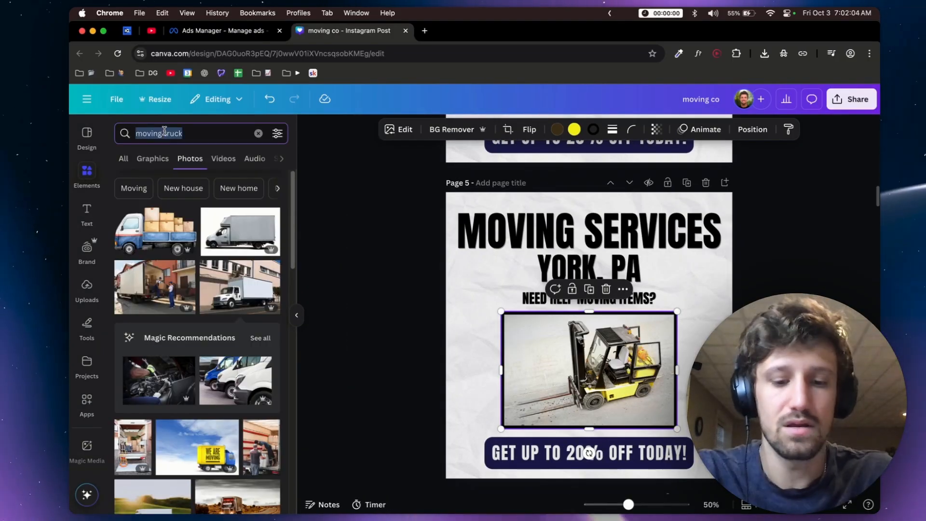
type("glow")
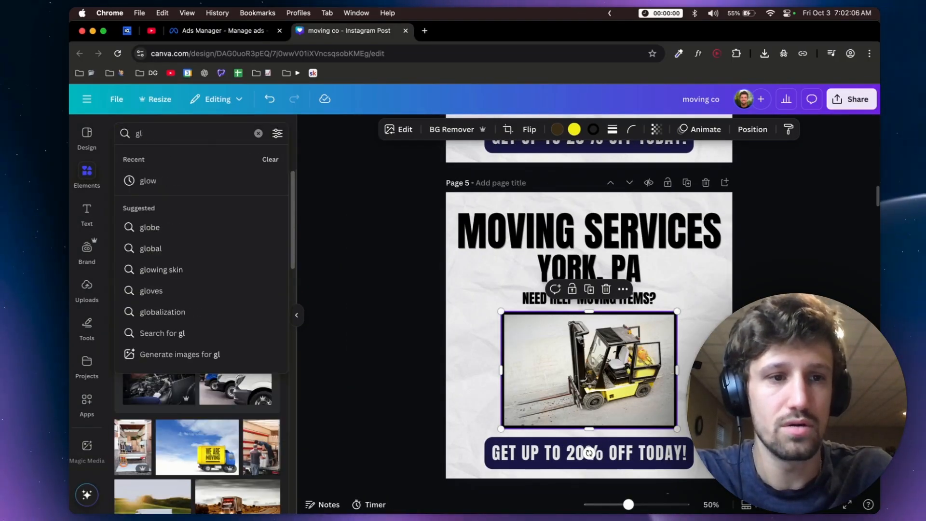
key("BackSpace")
key("BackSpace")
type("shadow")
key("Return")
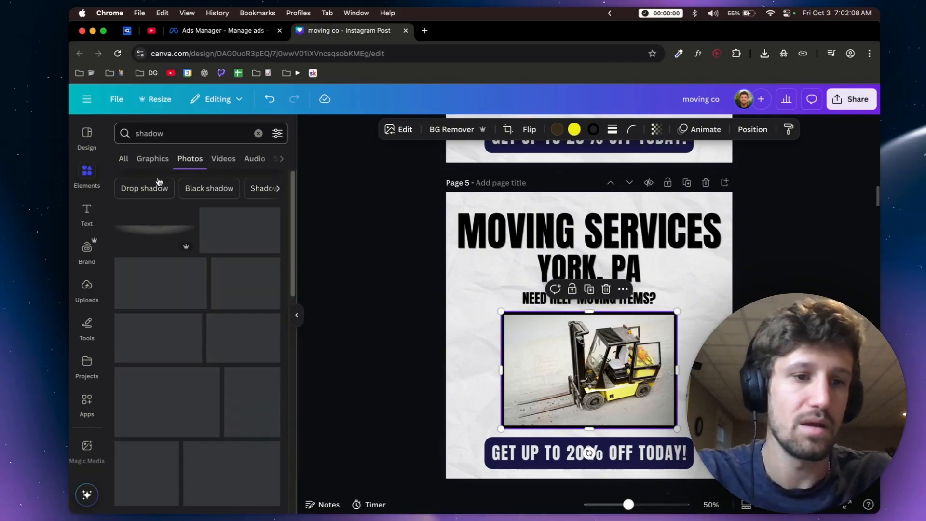
left_click(123, 159)
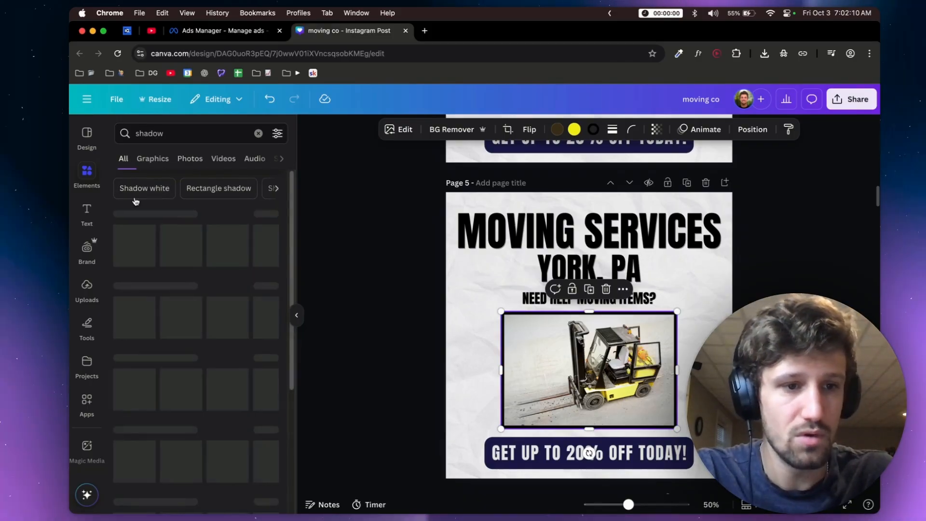
left_click(177, 247)
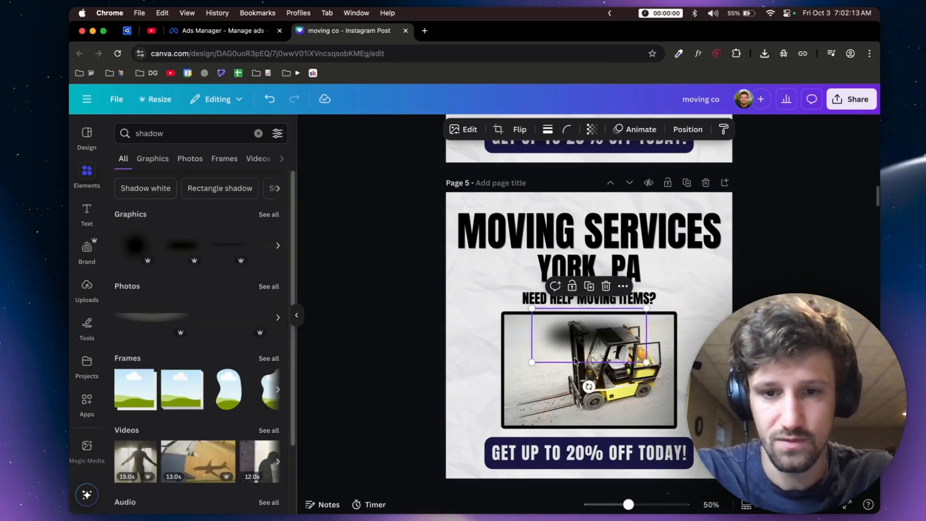
Enlarge the blurred shadow graphic on page 5 and centre it over the lower part of the forklift photo.
left_click_drag(532, 361, 386, 430)
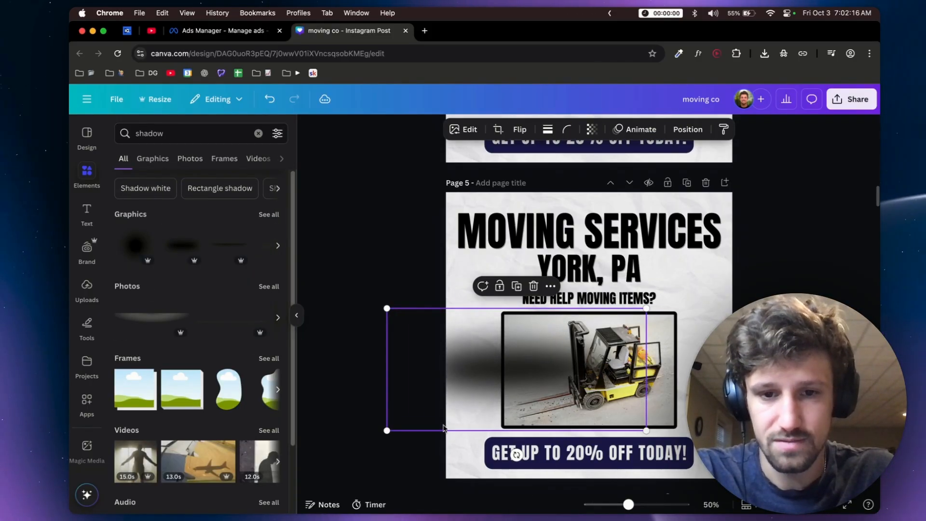
left_click_drag(462, 391, 535, 434)
left_click_drag(459, 352, 436, 342)
left_click_drag(463, 372, 476, 382)
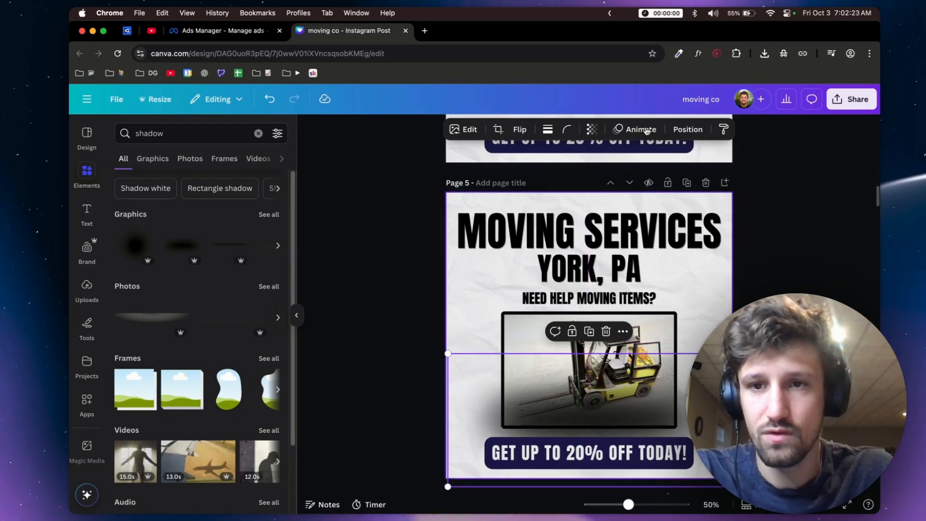
Move the shadow graphic's layer directly behind the forklift photo so it shows only around the photo's lower edge.
left_click(688, 129)
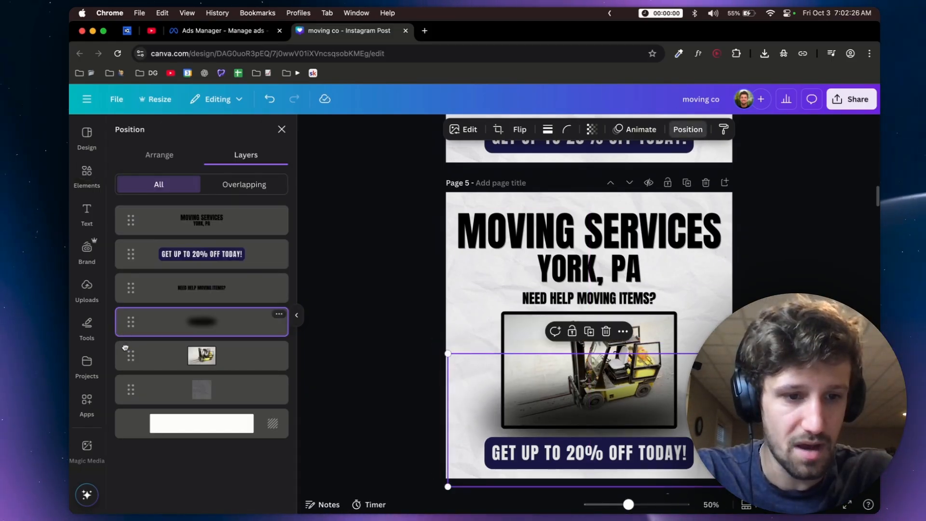
left_click_drag(125, 347, 124, 367)
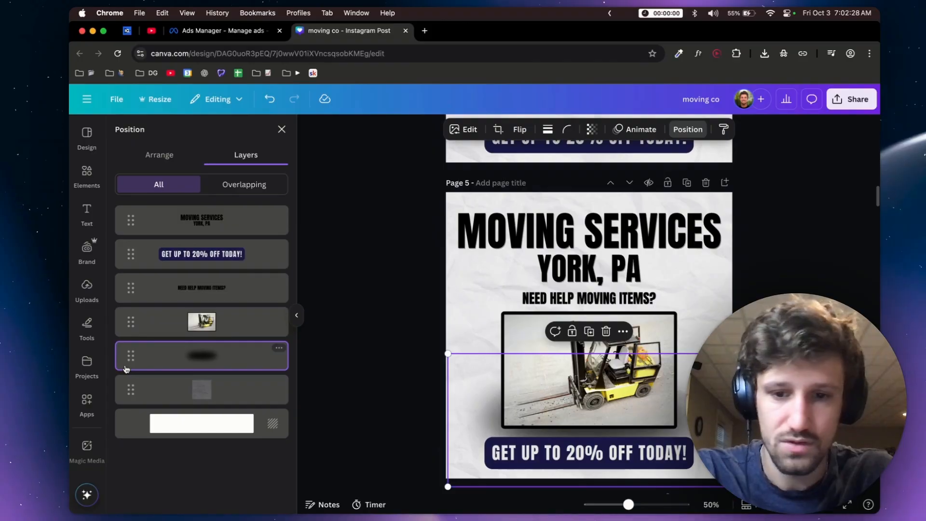
left_click(375, 299)
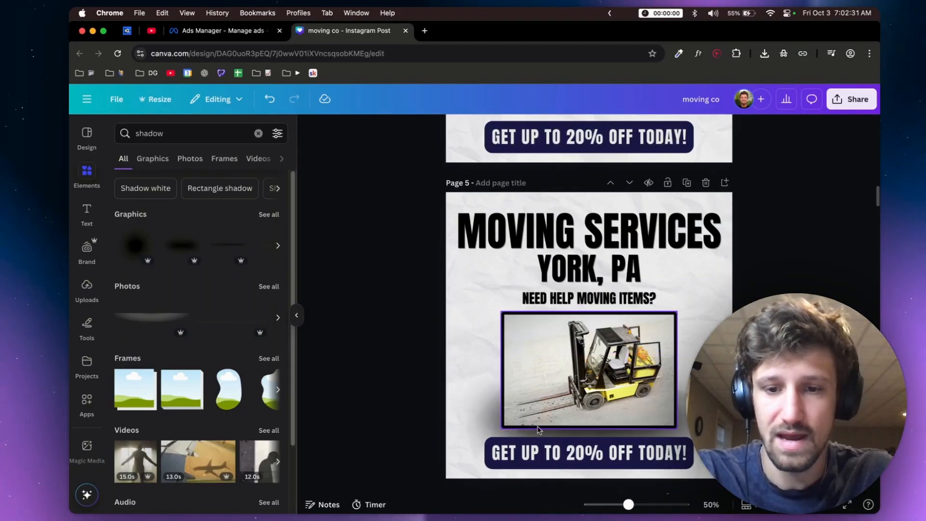
Nudge page 5's "GET UP TO 20% OFF TODAY!" banner slightly down and its "MOVING SERVICES YORK, PA" heading slightly up.
left_click(544, 451)
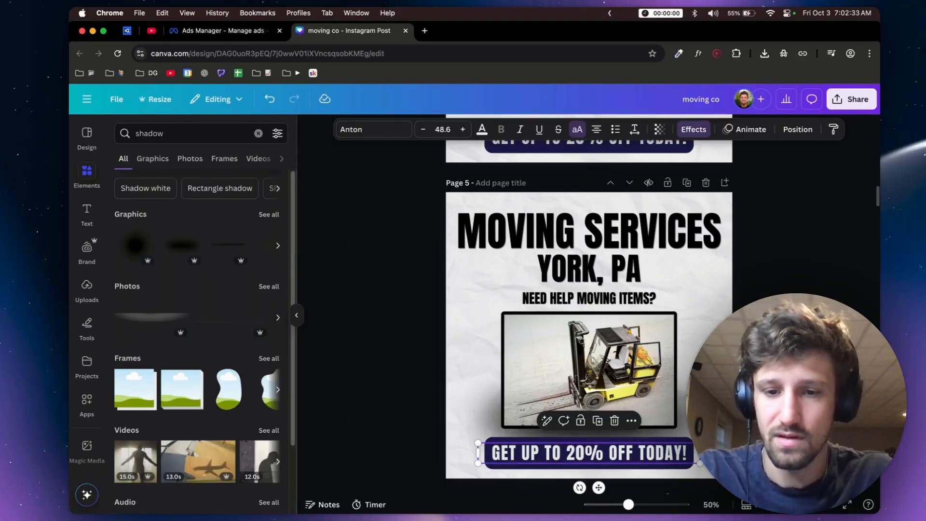
left_click(434, 374)
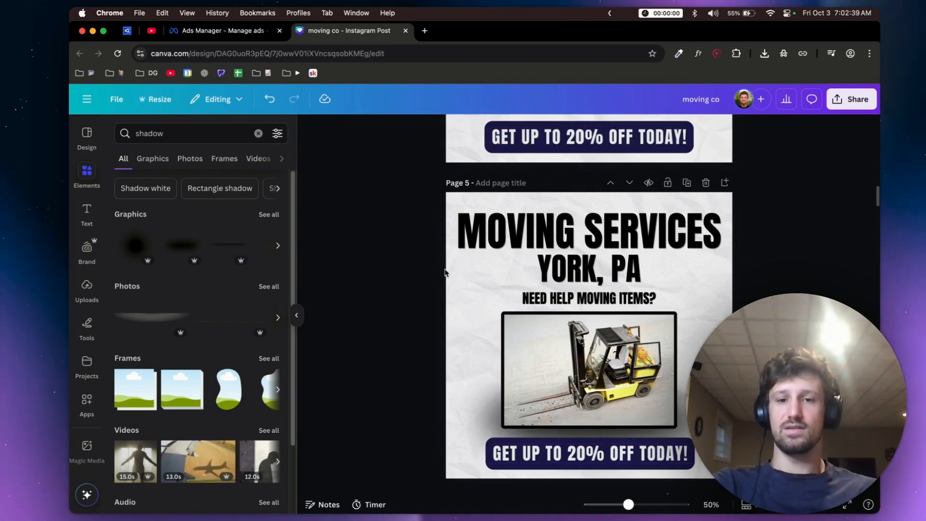
left_click(538, 251)
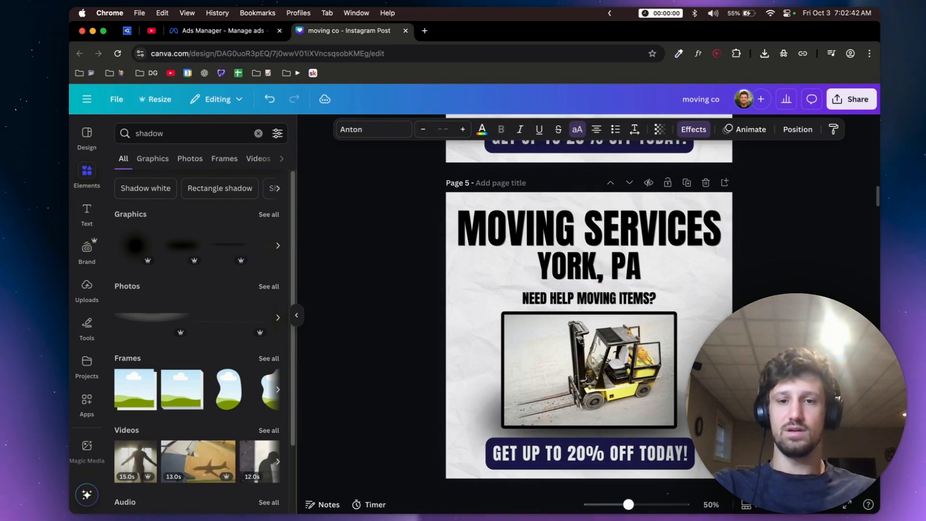
key("Up")
key("Up")
key("Up")
Nudge the "NEED HELP MOVING ITEMS?" line on page 5 up to widen the gap above the forklift photo.
left_click(589, 298)
key("Up")
key("Up")
key("Up")
key("Up")
key("Up")
key("Up")
key("Up")
key("Up")
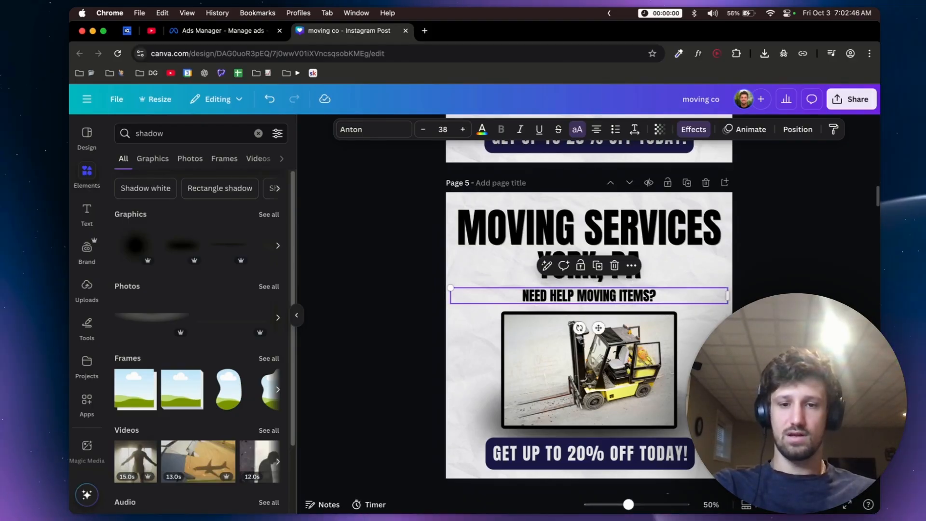
key("Up")
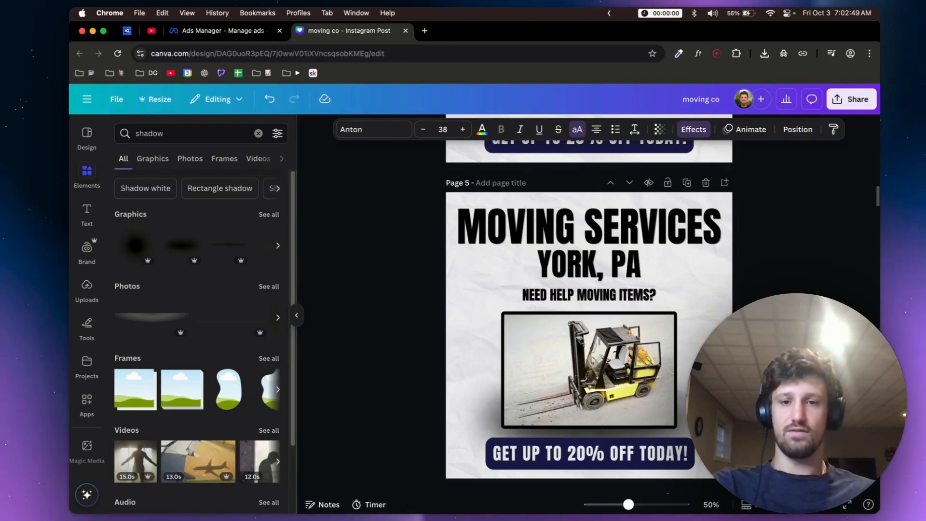
left_click(589, 419)
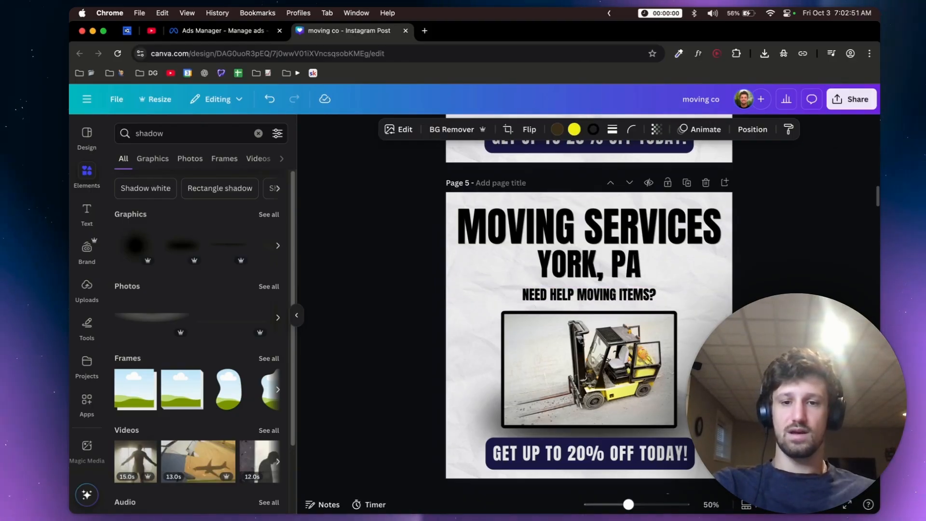
left_click(589, 452)
left_click(369, 373)
Nudge the "JUNK REMOVAL YORK, PA" heading and the "NEED HELP MOVING ITEMS?" line on page 6 slightly upward.
scroll(400, 353, "down", 7)
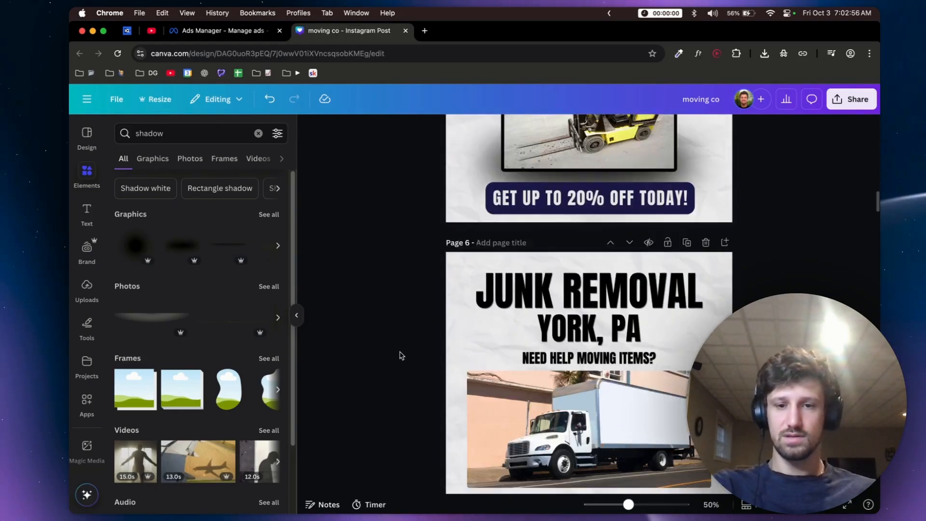
scroll(400, 353, "up", 5)
scroll(400, 355, "up", 5)
scroll(434, 353, "down", 2)
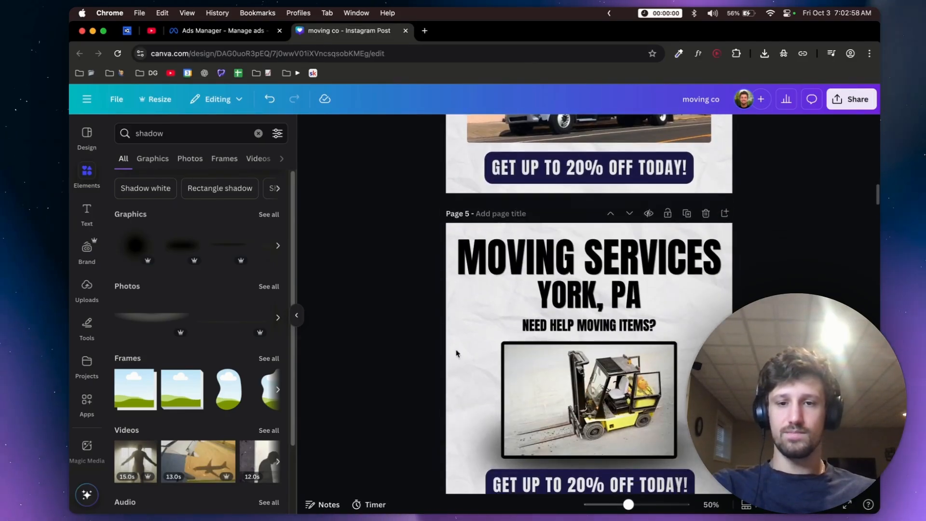
scroll(458, 333, "down", 6)
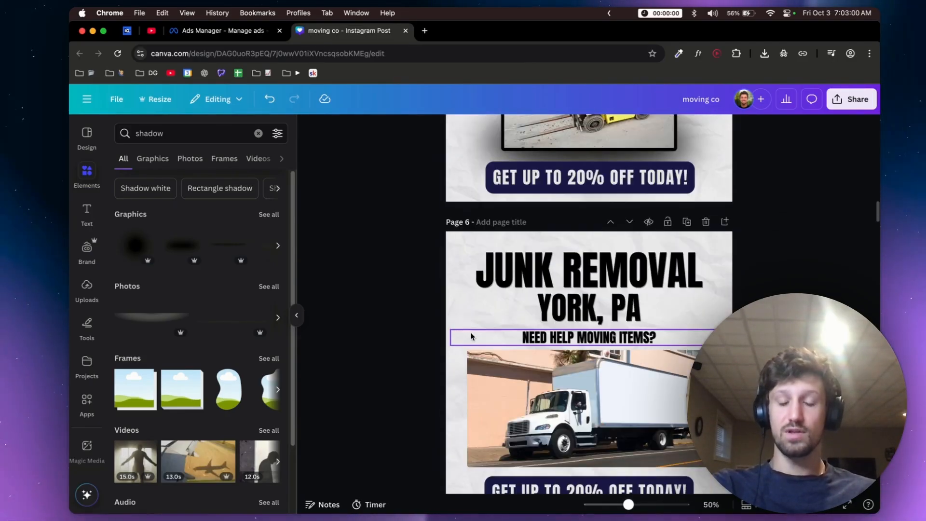
left_click(551, 249)
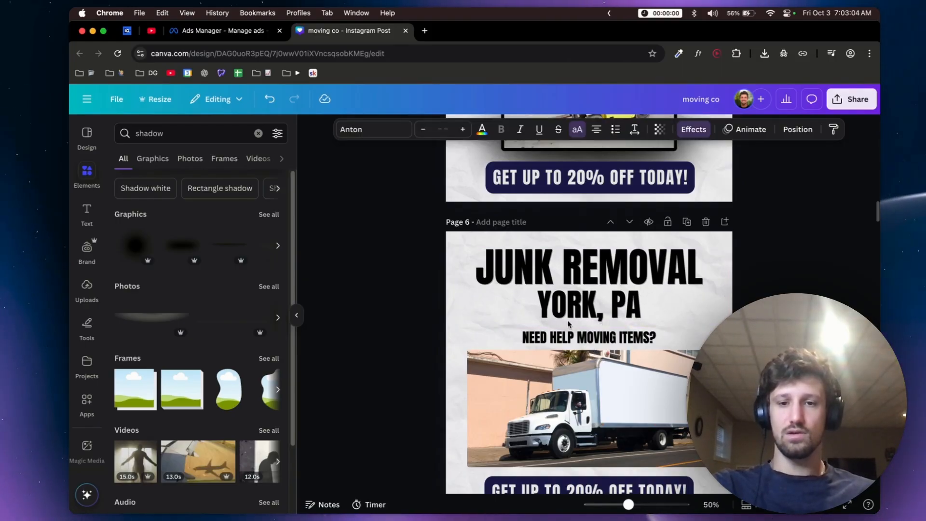
left_click(567, 339)
left_click(538, 411)
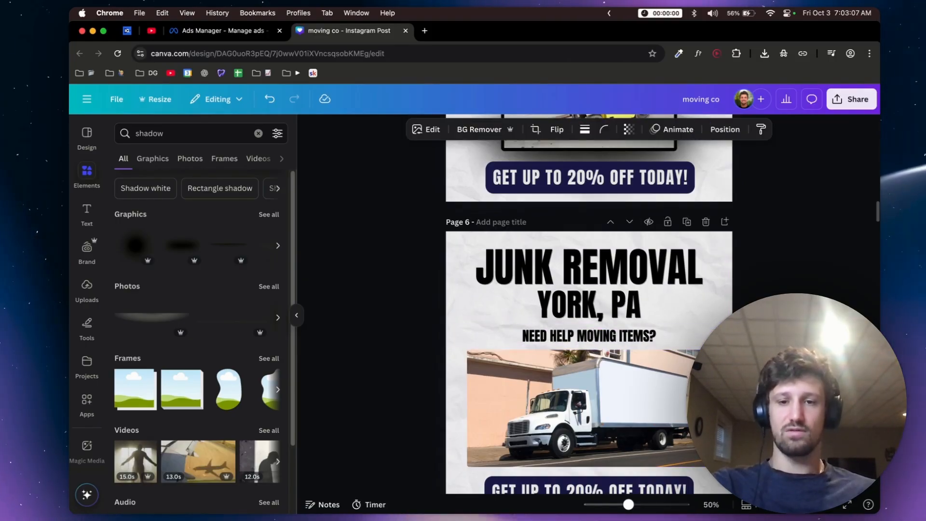
Review the ad variations on pages 5 to 17, comparing their headlines, photos, backgrounds and offer banners.
scroll(538, 411, "down", 5)
scroll(538, 411, "down", 10)
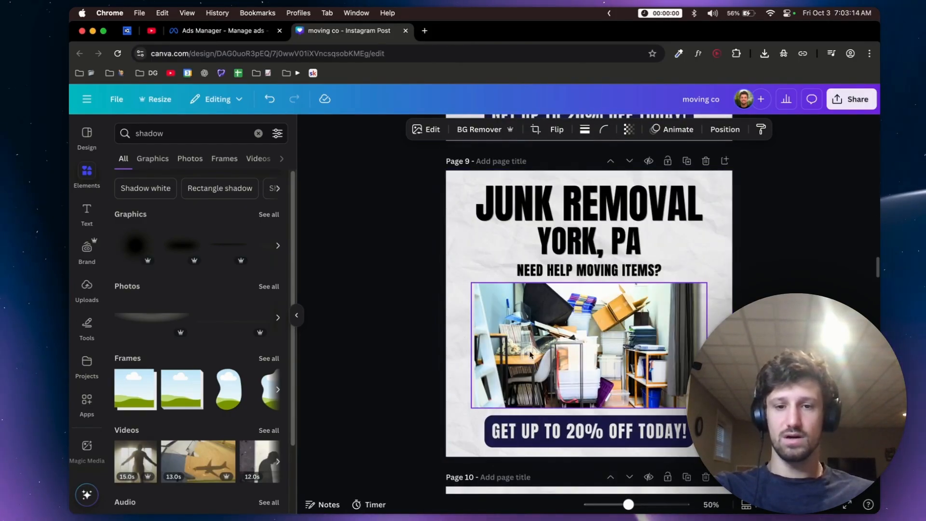
scroll(537, 412, "down", 6)
scroll(562, 372, "up", 20)
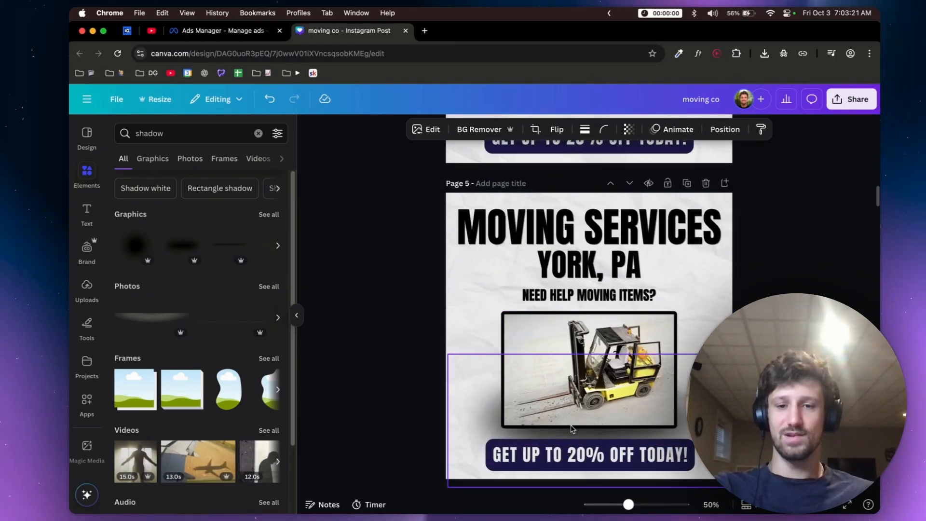
scroll(509, 426, "down", 15)
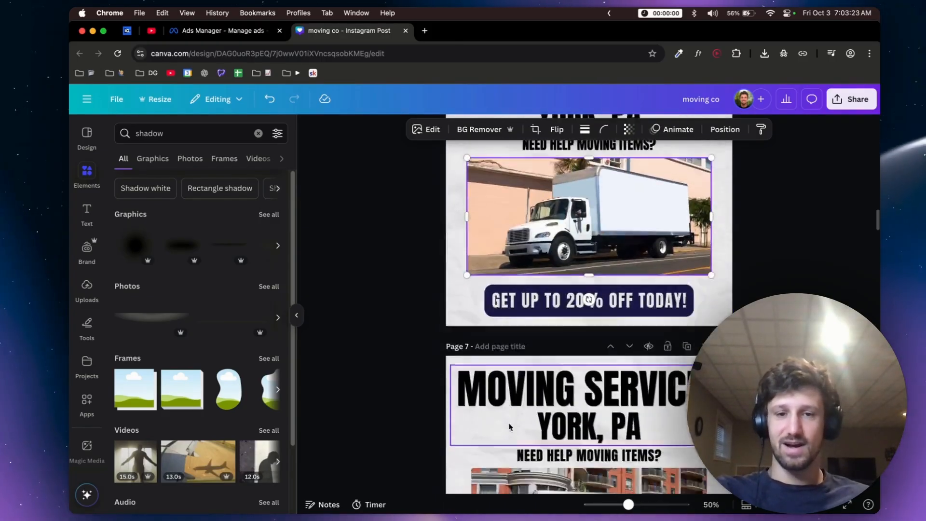
scroll(509, 426, "down", 3)
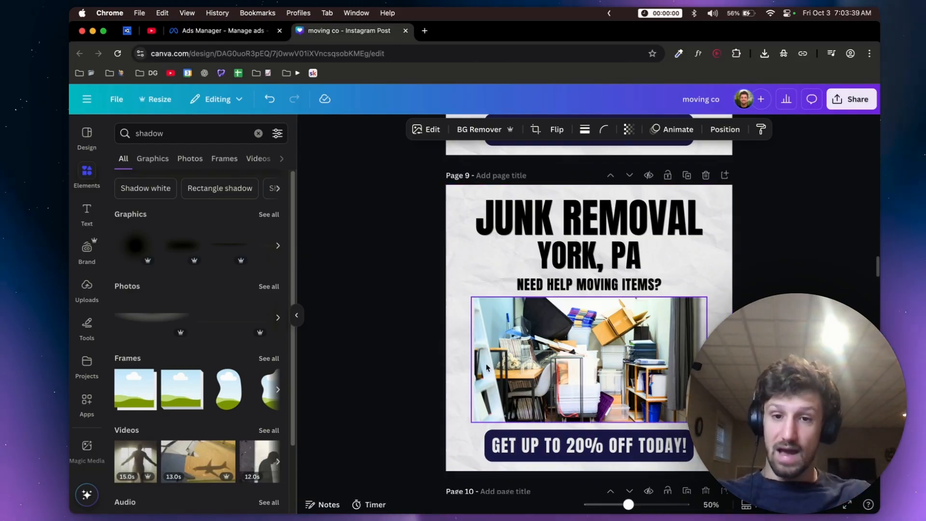
scroll(487, 367, "down", 15)
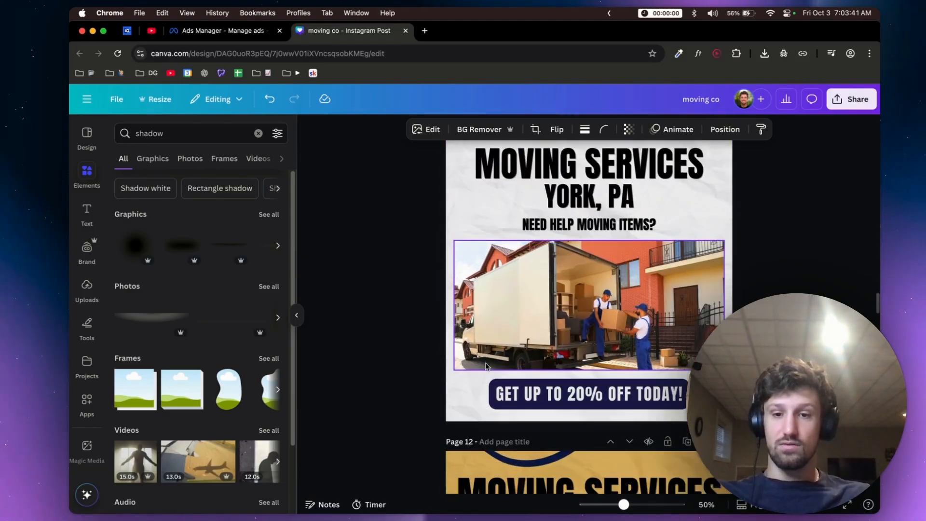
scroll(486, 365, "down", 5)
scroll(485, 365, "up", 8)
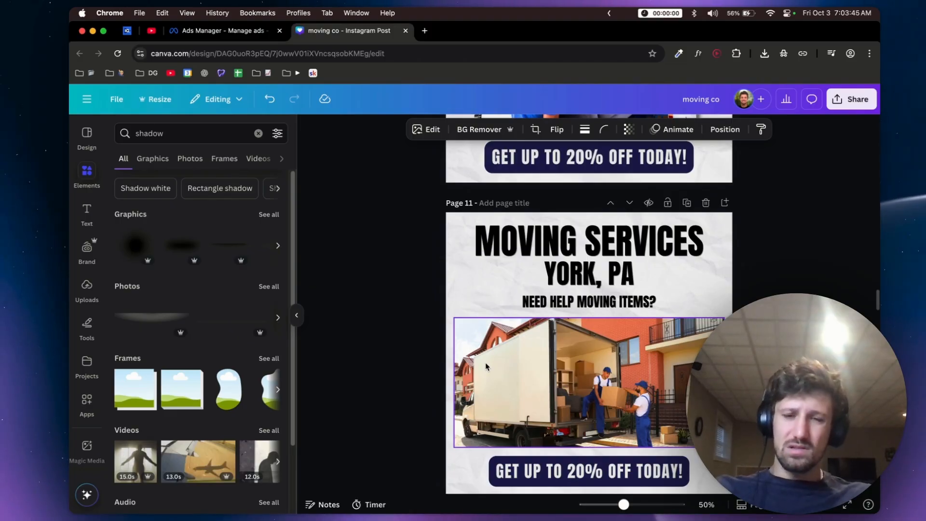
scroll(600, 397, "up", 8)
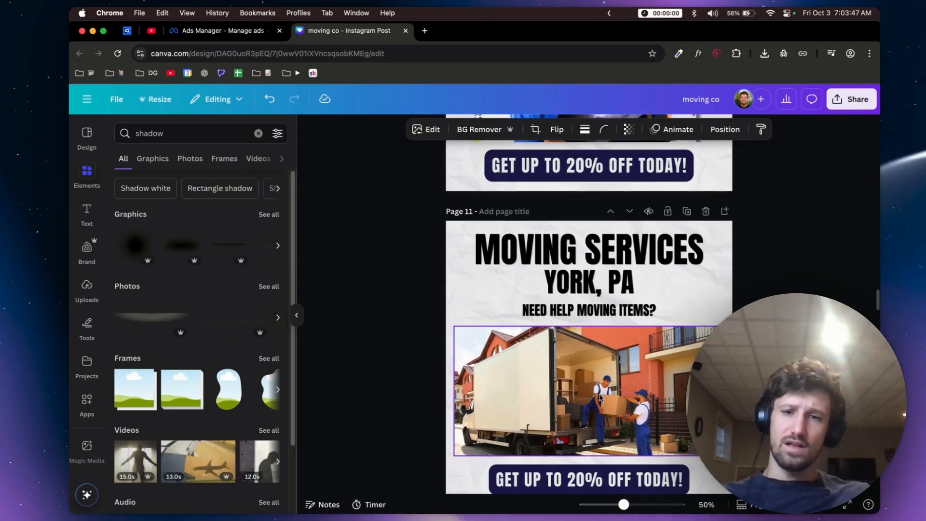
scroll(599, 397, "up", 2)
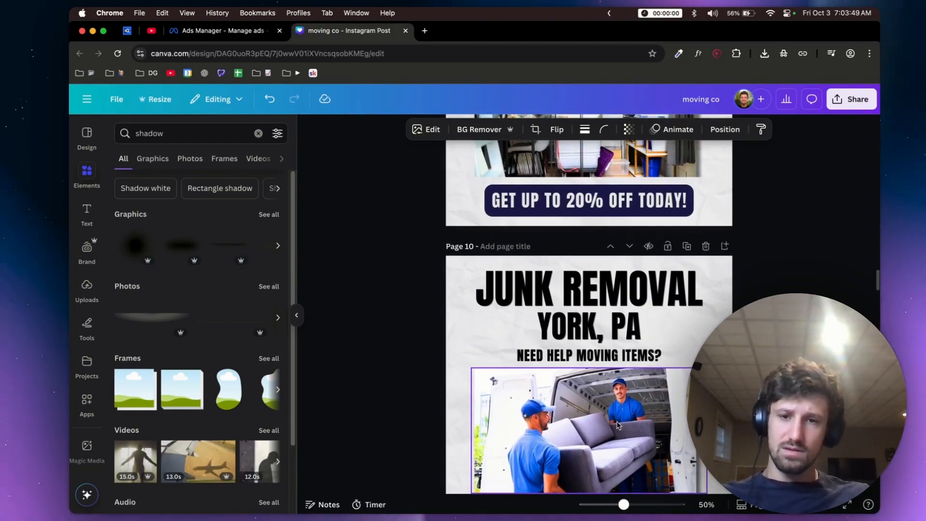
scroll(618, 424, "up", 20)
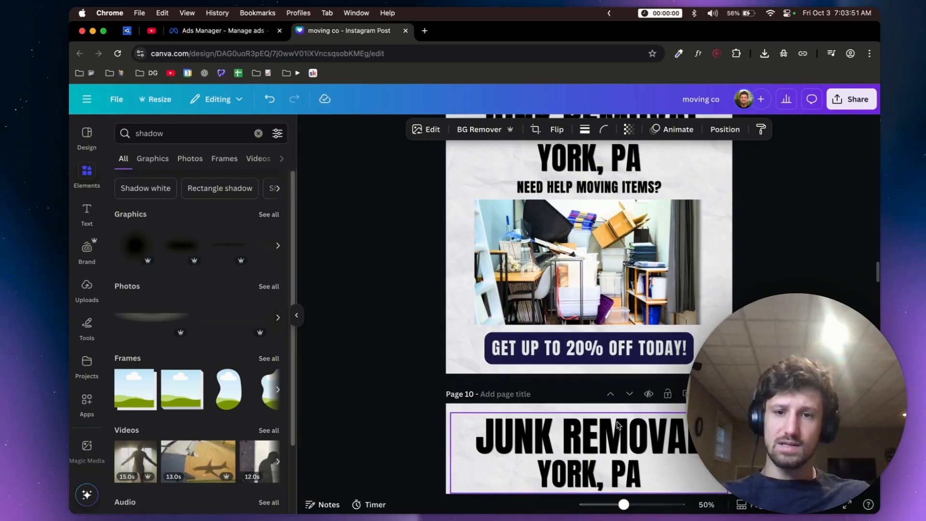
scroll(618, 425, "up", 1)
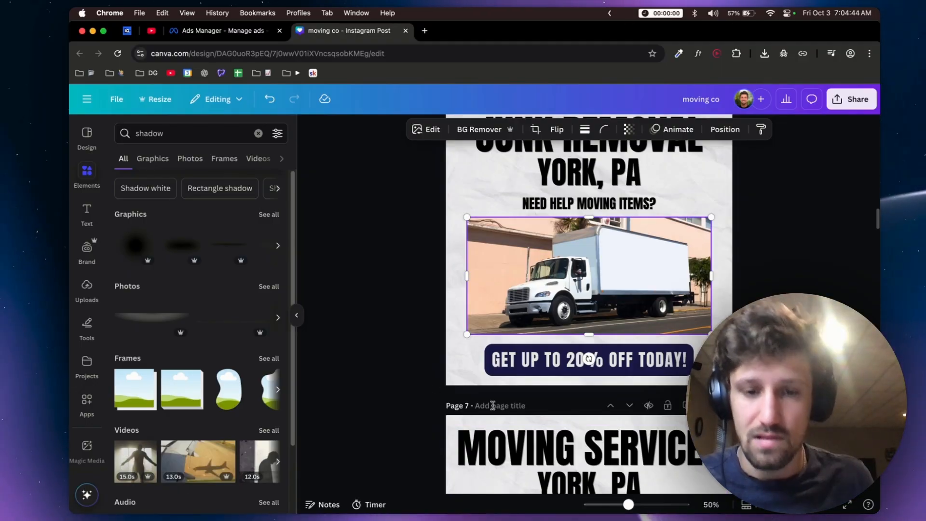
scroll(434, 386, "down", 1)
scroll(438, 383, "down", 15)
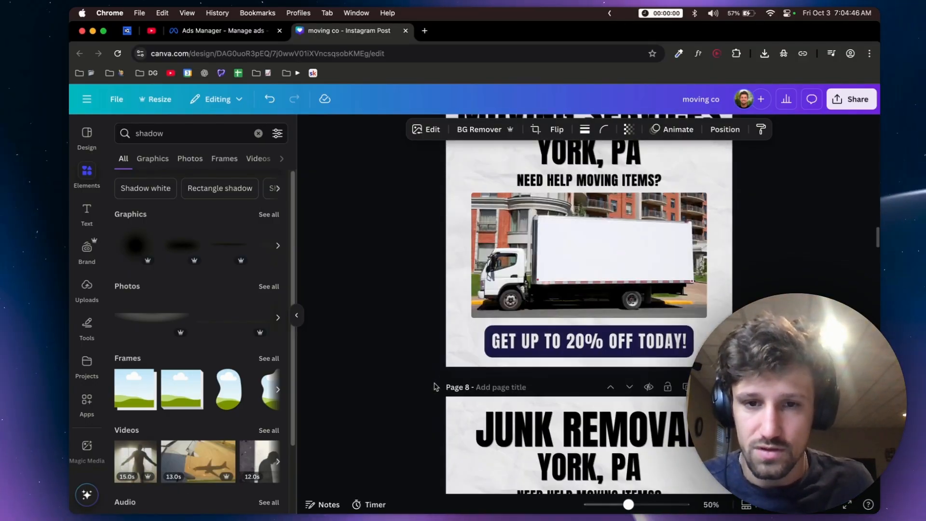
scroll(436, 386, "down", 20)
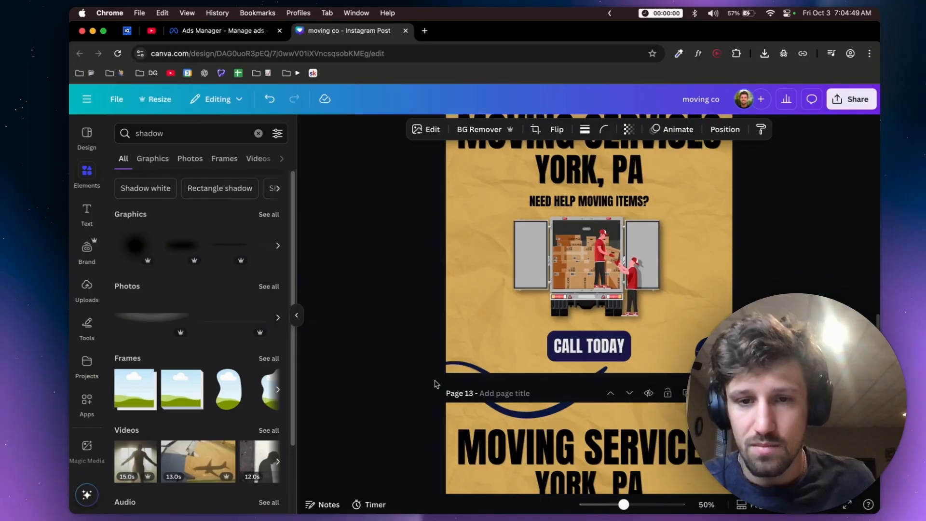
scroll(435, 384, "down", 10)
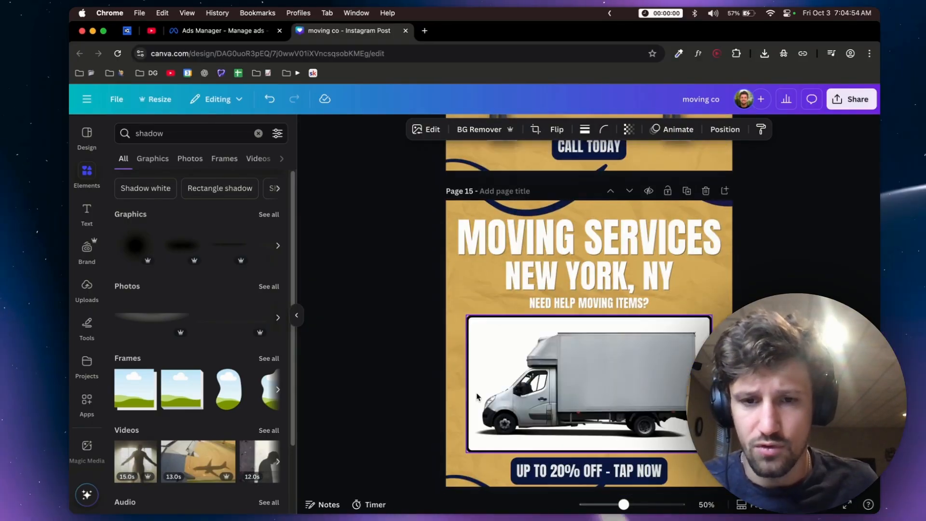
scroll(477, 396, "down", 12)
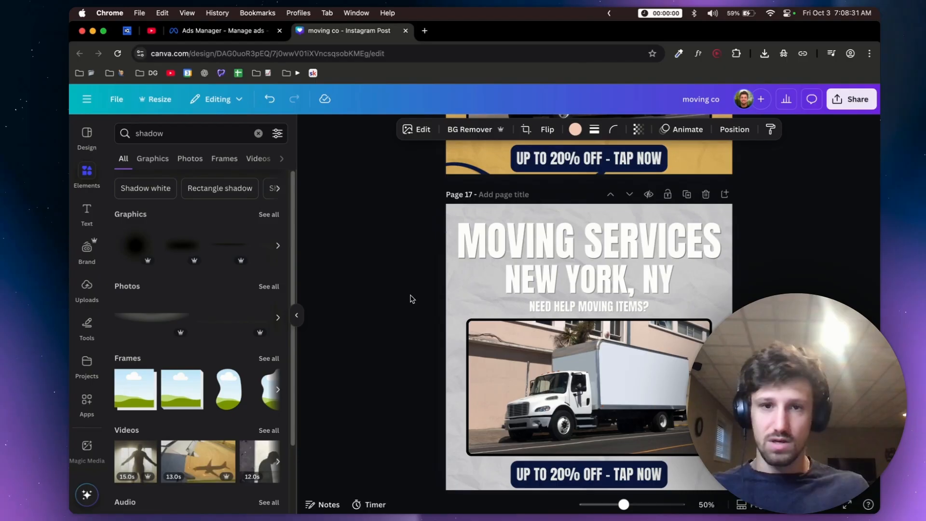
Switch to Meta Ads Manager and examine each image's amount spent, leads and cost per lead across the ad sets.
left_click(230, 33)
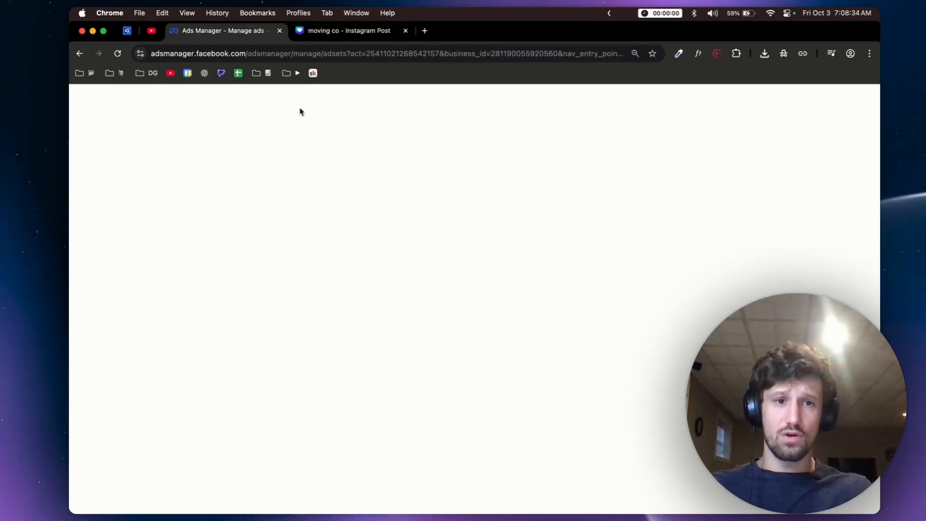
left_click(442, 125)
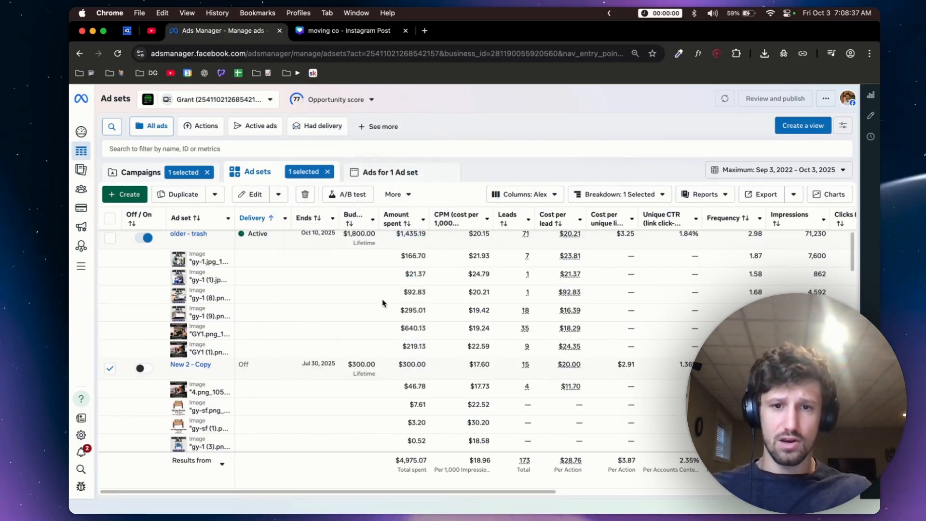
scroll(515, 348, "down", 1)
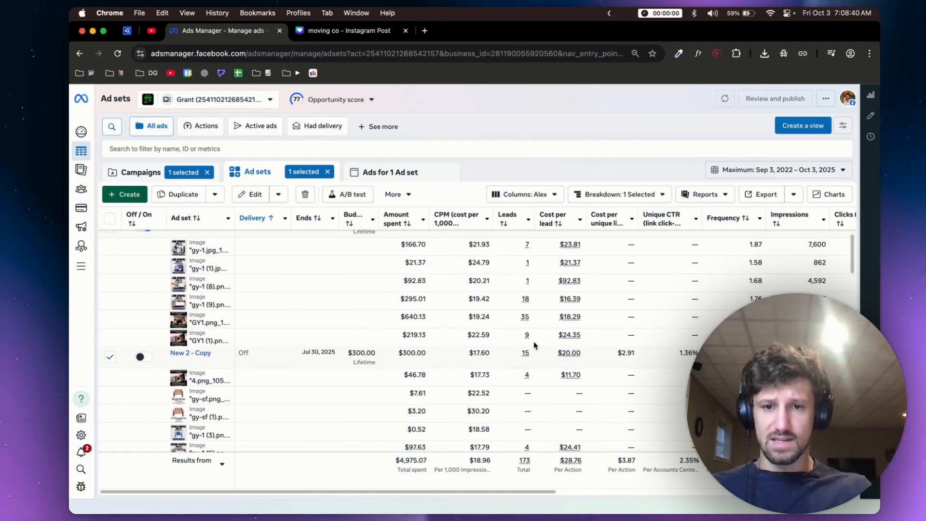
scroll(545, 320, "down", 5)
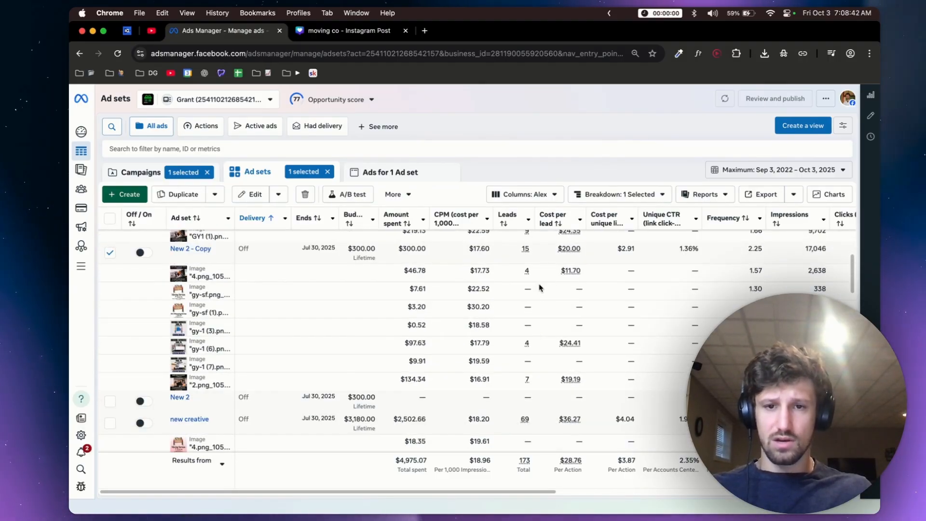
scroll(531, 318, "down", 5)
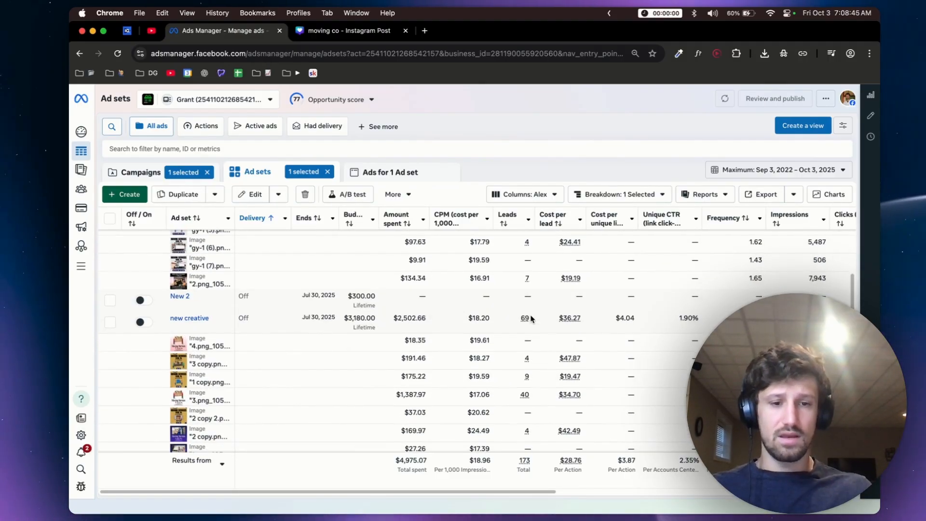
Review the spend, leads and cost per lead of the individual images in the "new creative" ad set.
scroll(531, 318, "down", 3)
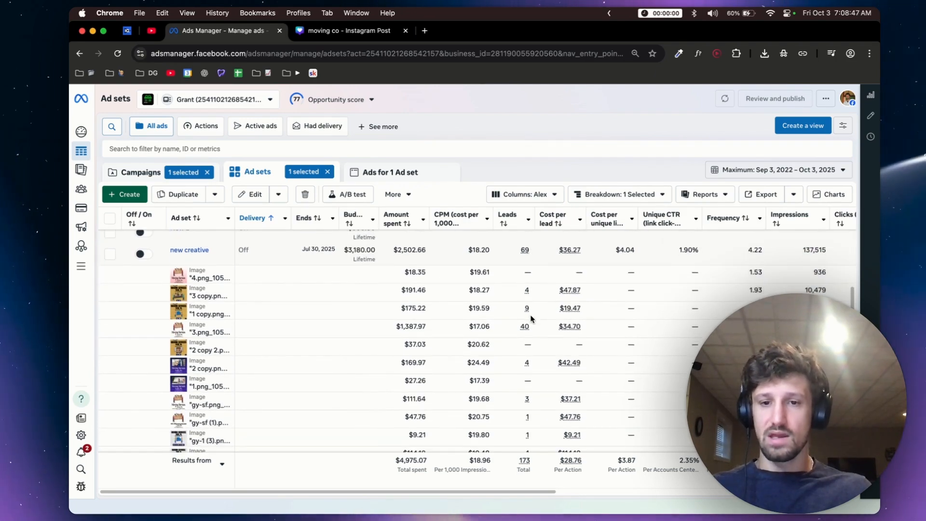
scroll(531, 318, "down", 3)
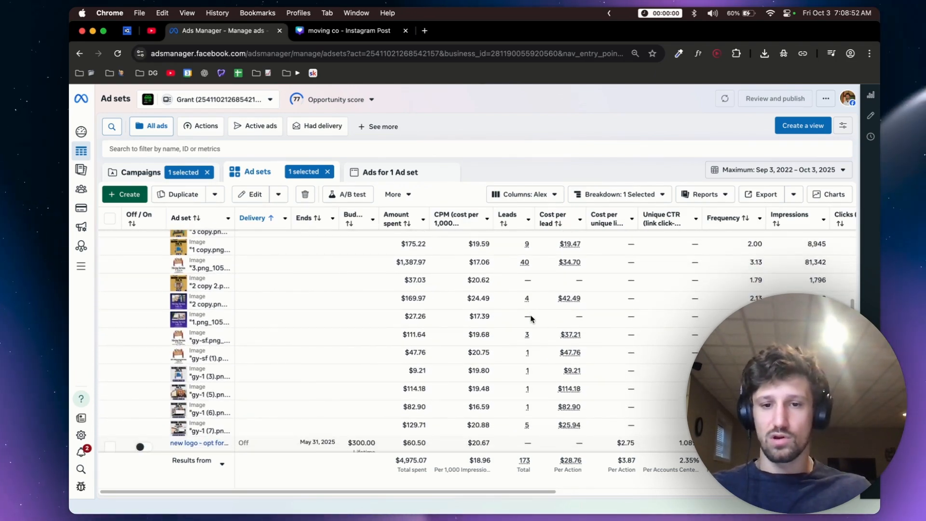
scroll(531, 319, "down", 3)
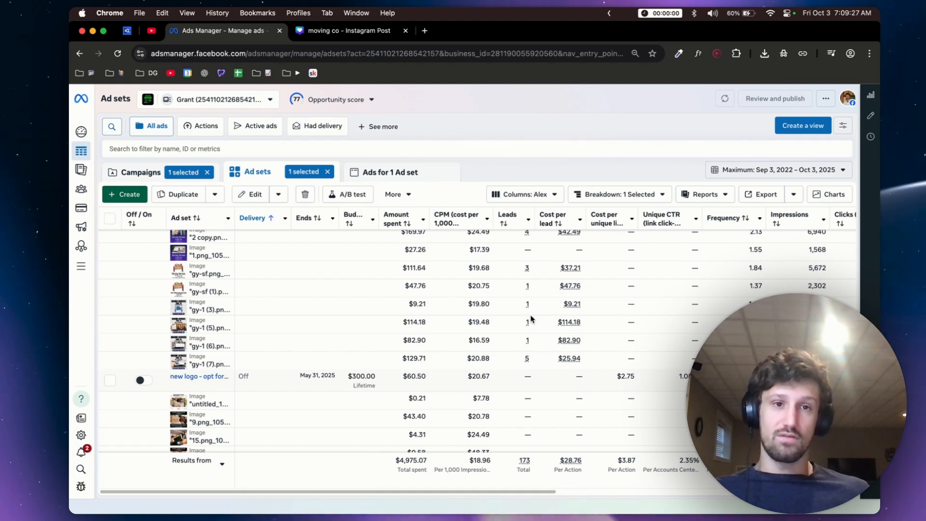
Switch to Canva and apply the yellow "Do more of what yo love." alarm clock template to blank page 21.
left_click(353, 32)
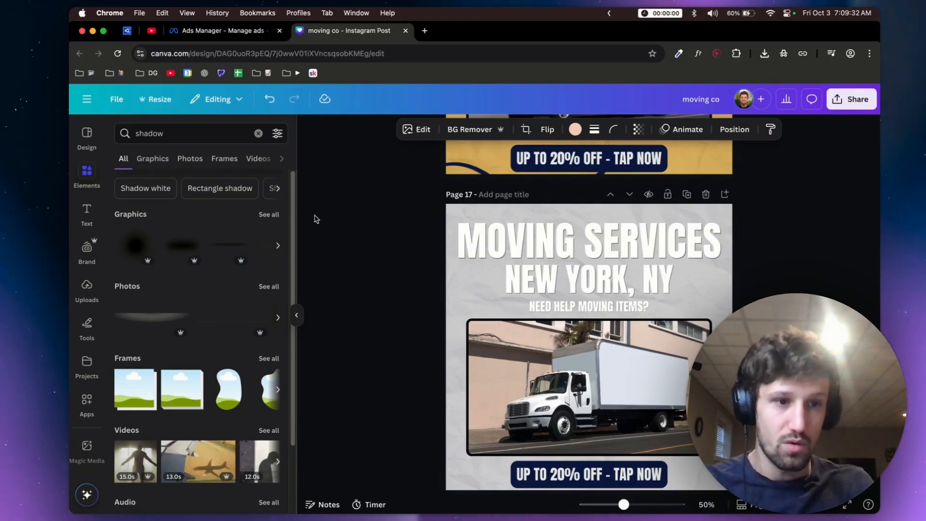
left_click(87, 137)
scroll(577, 348, "down", 15)
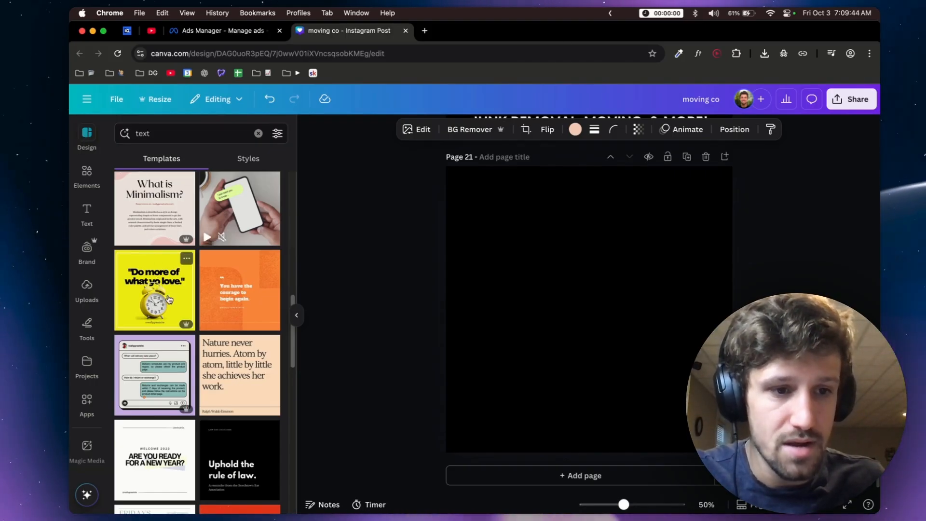
left_click(159, 281)
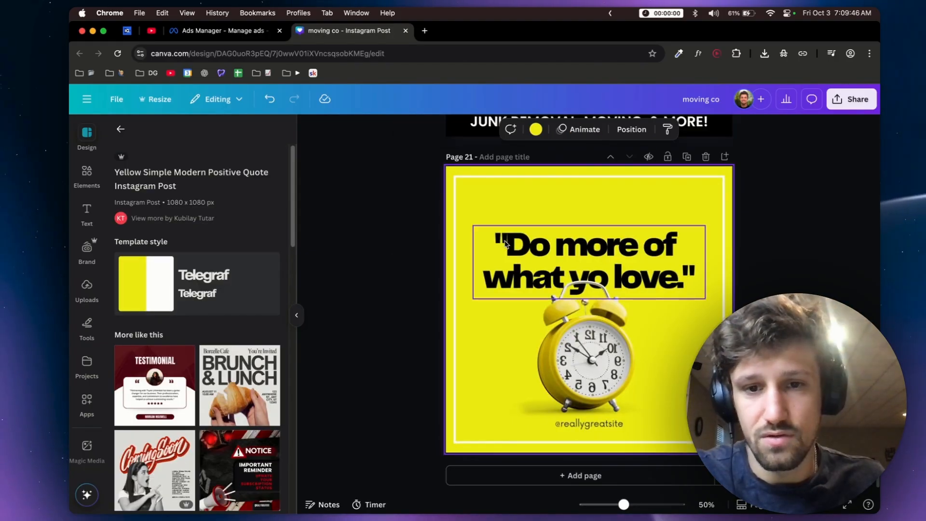
Replace the quote on page 21 with the heading "Moving Services York, PA".
triple_click(505, 241)
left_click_drag(694, 283, 503, 245)
type("Moving Ser")
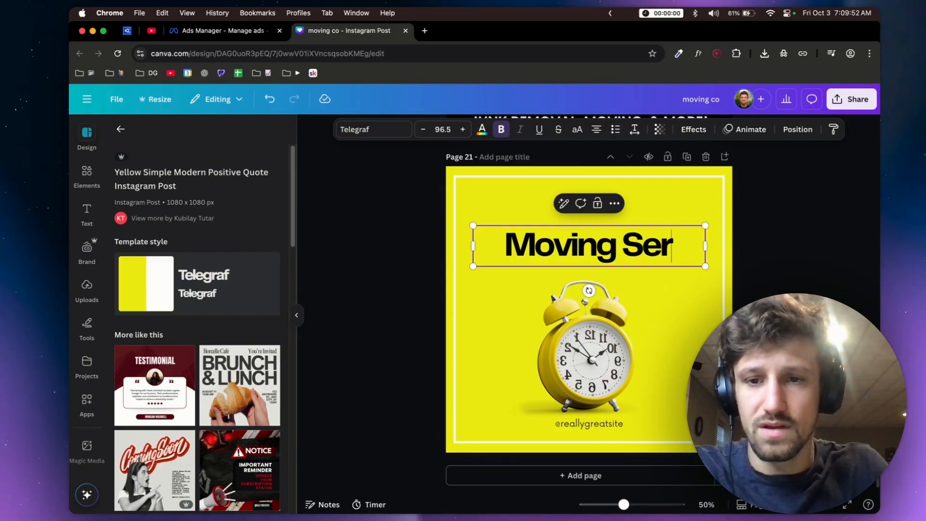
type("vices York,")
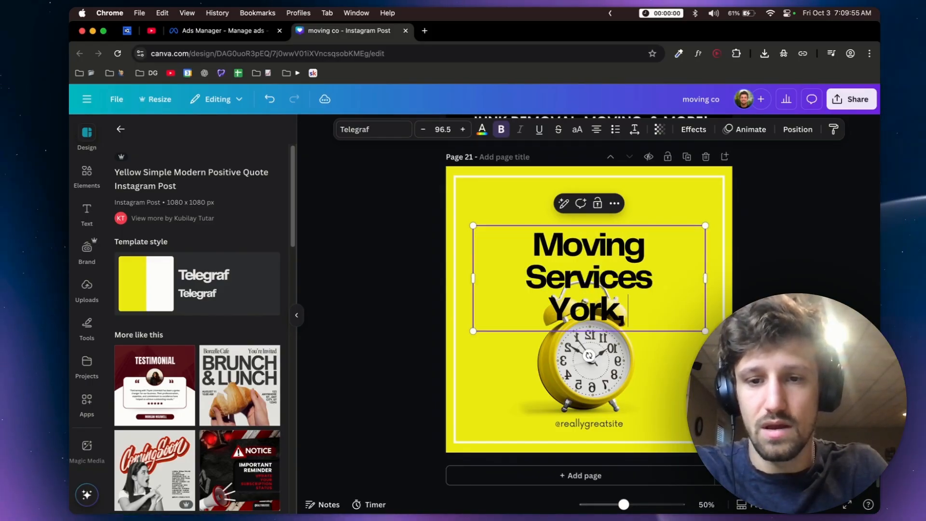
type(" PA")
Reduce the font size of the "Moving Services" words to 89.5 so they fit on one line.
left_click_drag(647, 276, 534, 243)
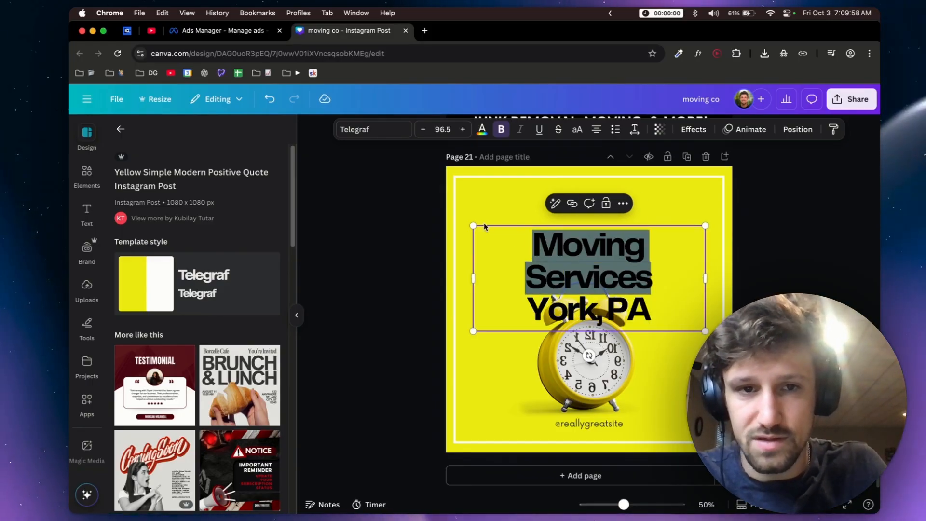
left_click(423, 129)
left_click(423, 129)
left_click(423, 129)
left_click(423, 129)
left_click(423, 129)
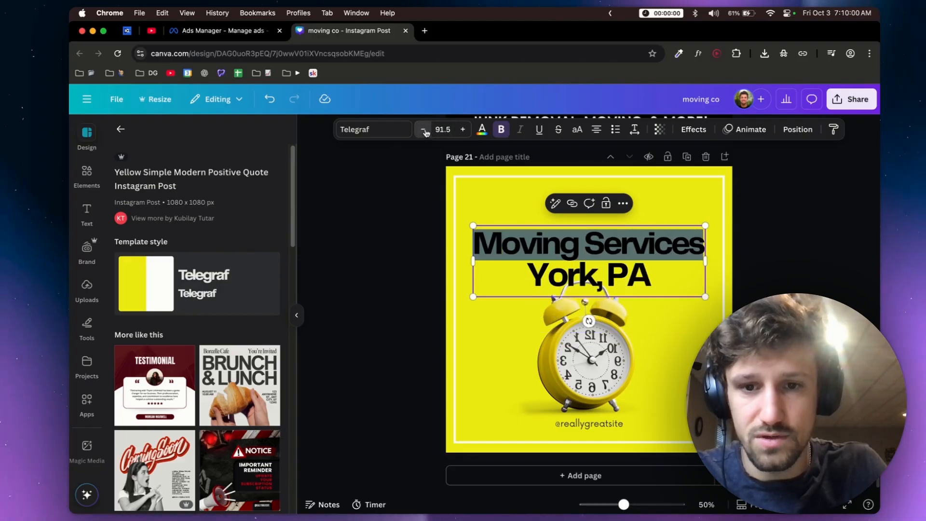
left_click(423, 130)
left_click(424, 130)
Reduce the font size of "York, PA" so that it is smaller than the "Moving Services" line.
left_click_drag(529, 274, 649, 277)
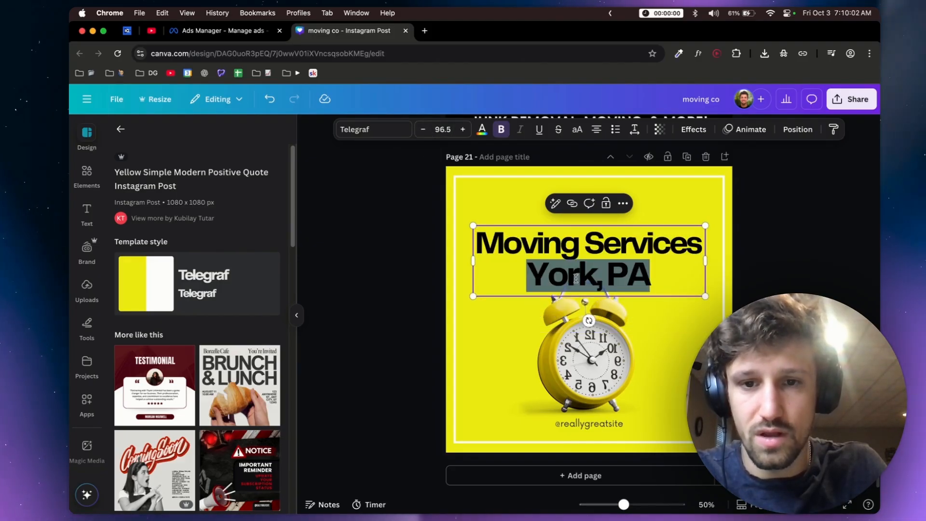
left_click(421, 131)
left_click(422, 131)
left_click(421, 130)
left_click(421, 131)
left_click(422, 129)
left_click(422, 129)
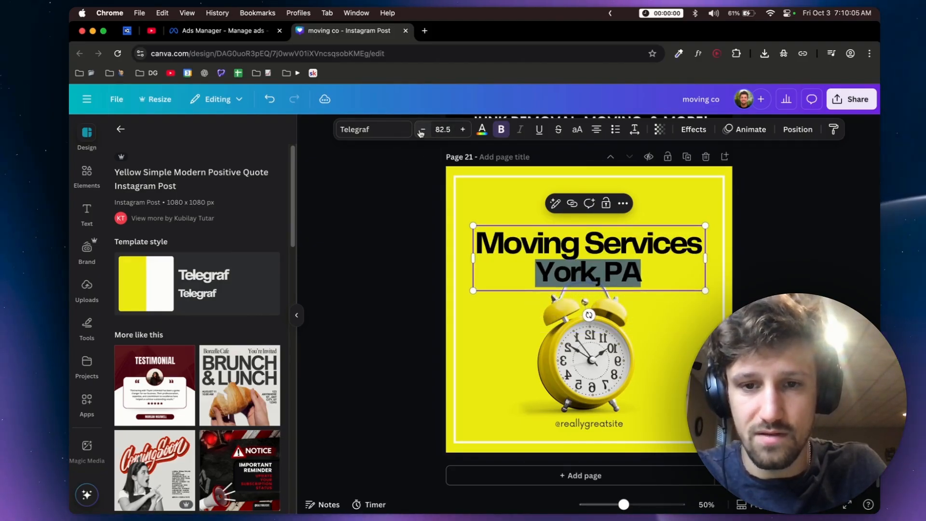
left_click(421, 130)
left_click(694, 247)
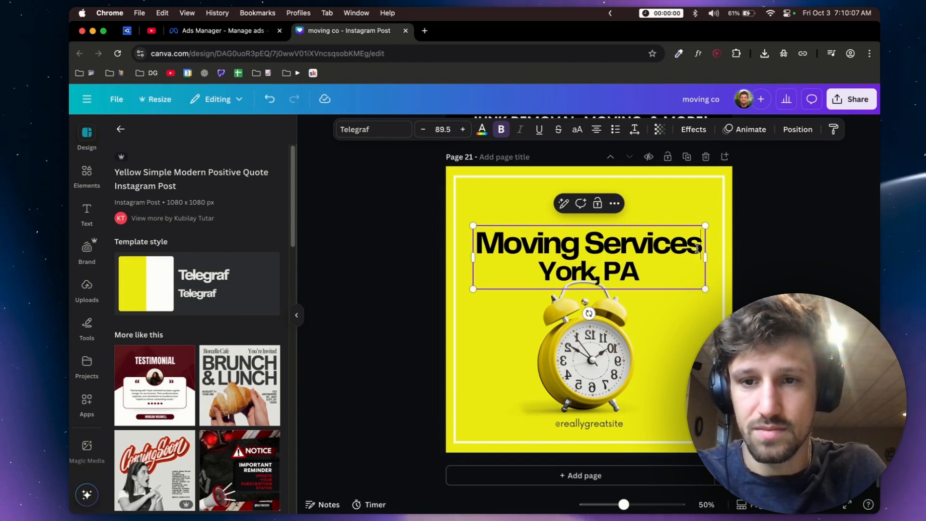
Increase the heading's line spacing to about 1.08, and enlarge and centre it with "Moving Services" at size 97.1.
left_click(634, 130)
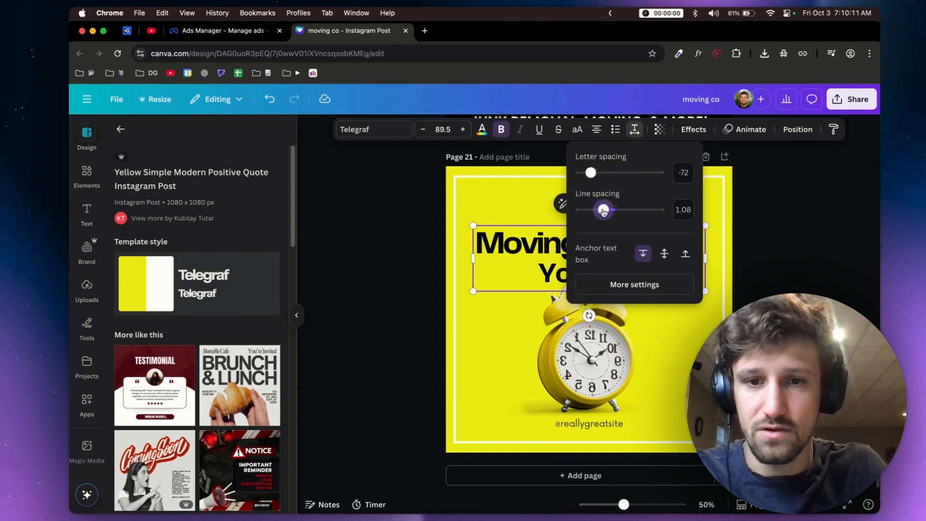
triple_click(483, 232)
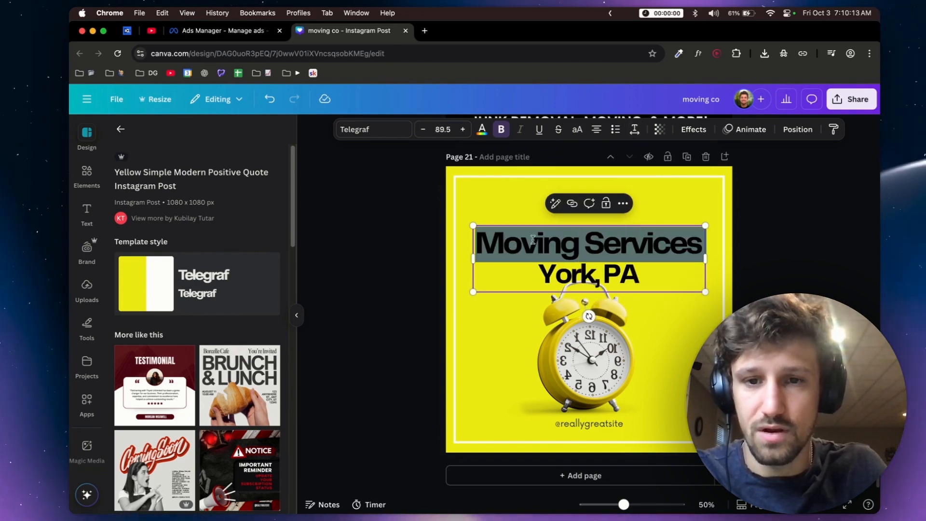
left_click_drag(471, 222, 454, 216)
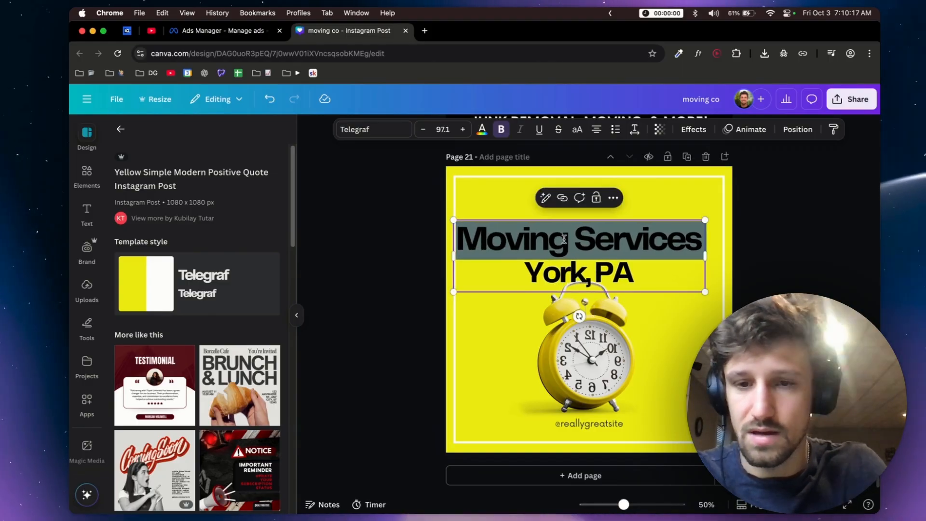
left_click(530, 208)
left_click_drag(531, 237, 561, 257)
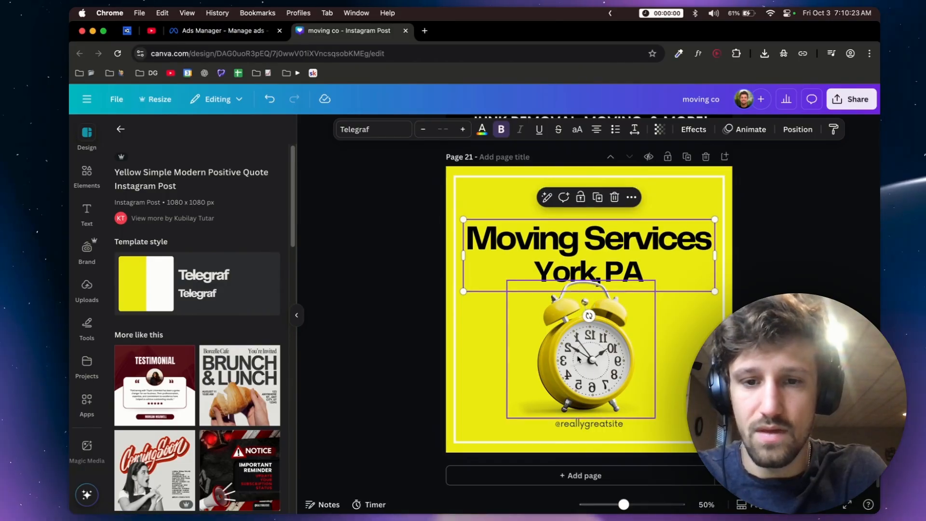
Search the elements for "movers" and show only graphics, to find a replacement for the alarm clock.
left_click(586, 357)
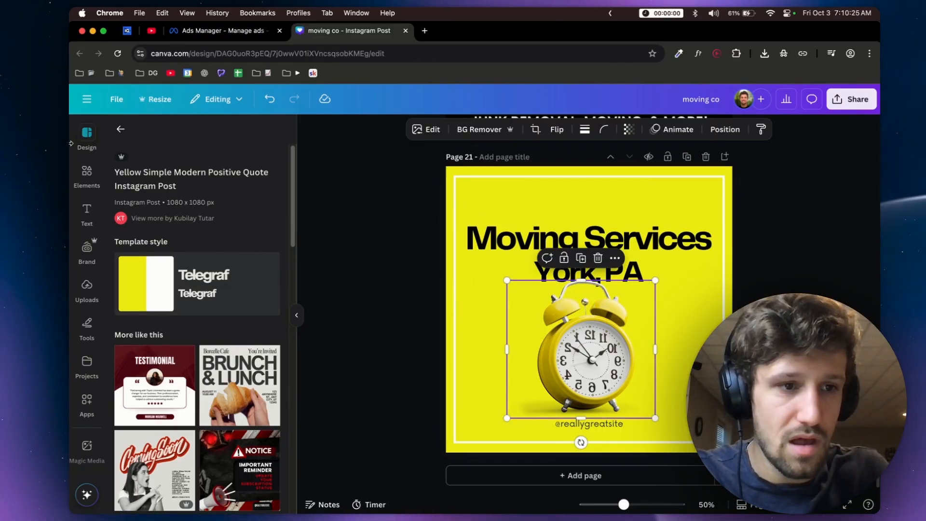
left_click(86, 174)
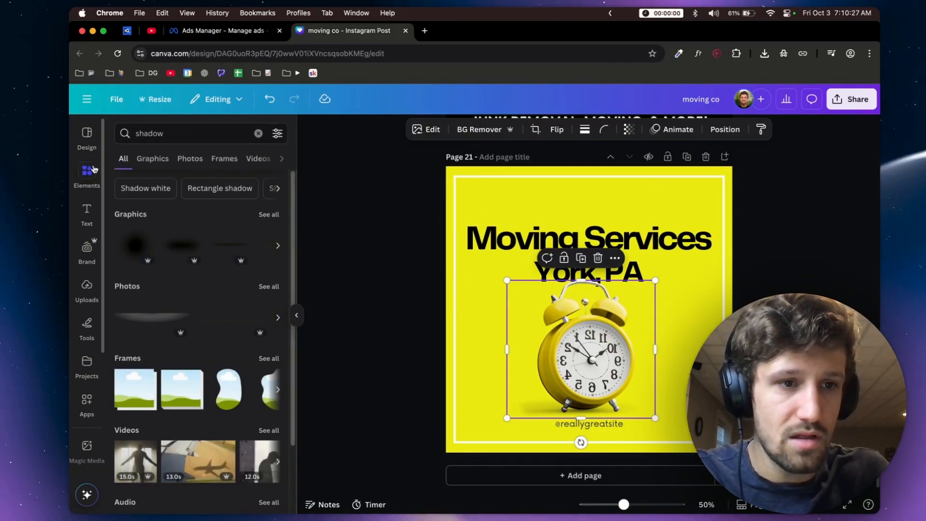
triple_click(161, 136)
type("movers")
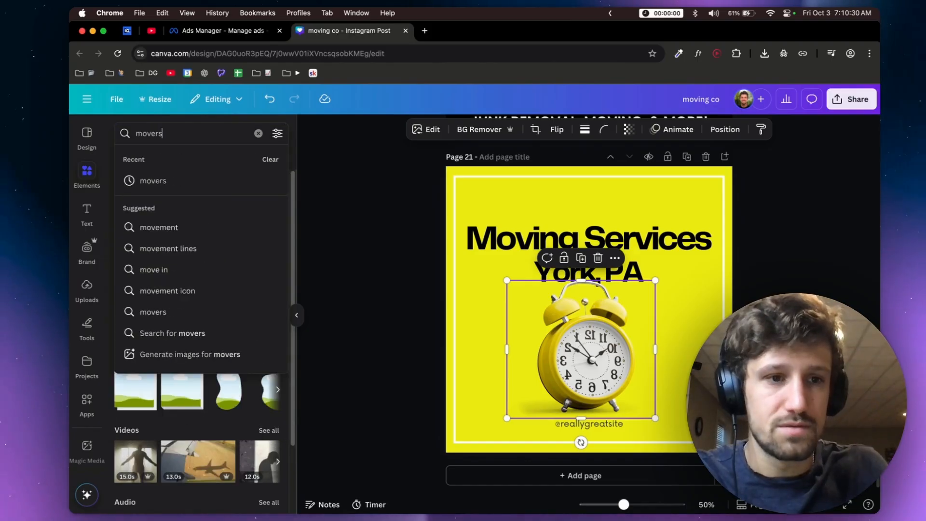
key("Return")
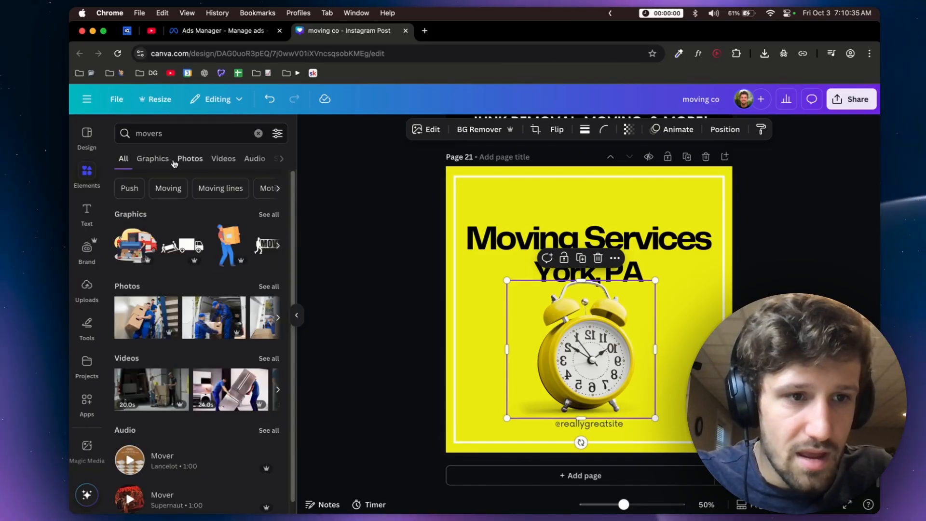
left_click(153, 160)
Try the graphic of two movers carrying a blue sofa on page 21 and remove it.
scroll(195, 269, "down", 10)
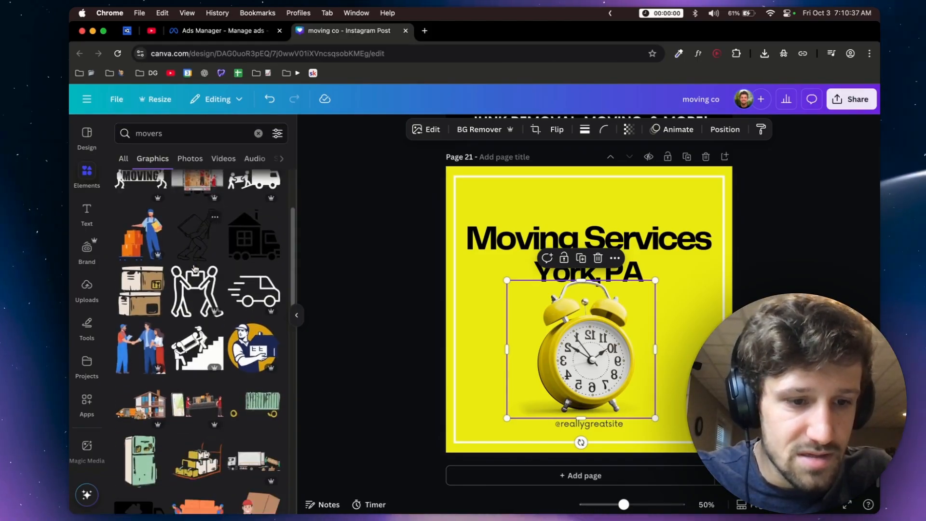
scroll(195, 269, "down", 10)
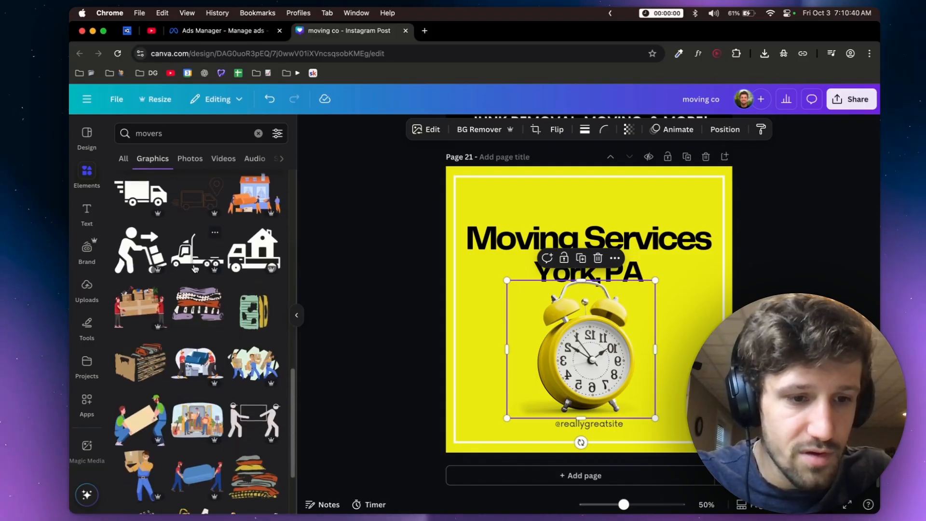
scroll(194, 269, "down", 5)
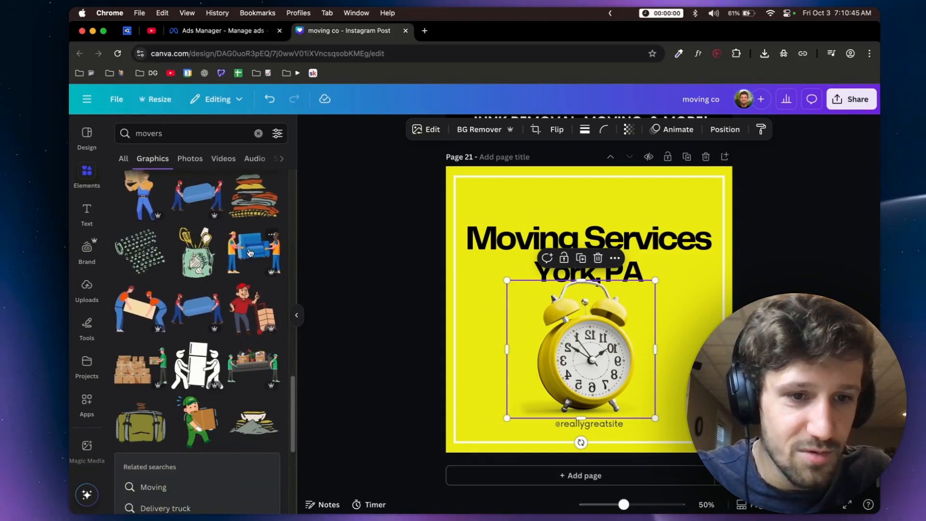
left_click(250, 253)
key("BackSpace")
Replace the alarm clock with the graphic of a walking mover in yellow and blue carrying a box.
scroll(231, 353, "down", 7)
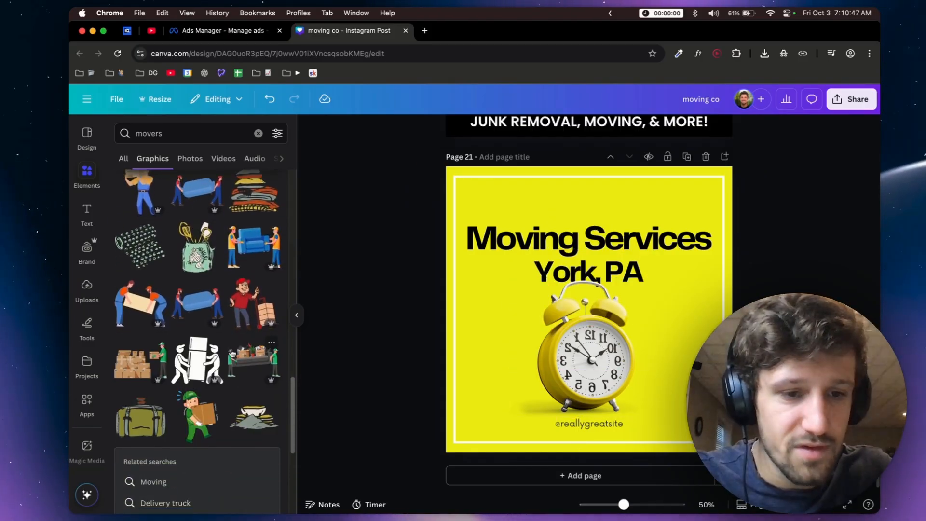
scroll(231, 353, "up", 3)
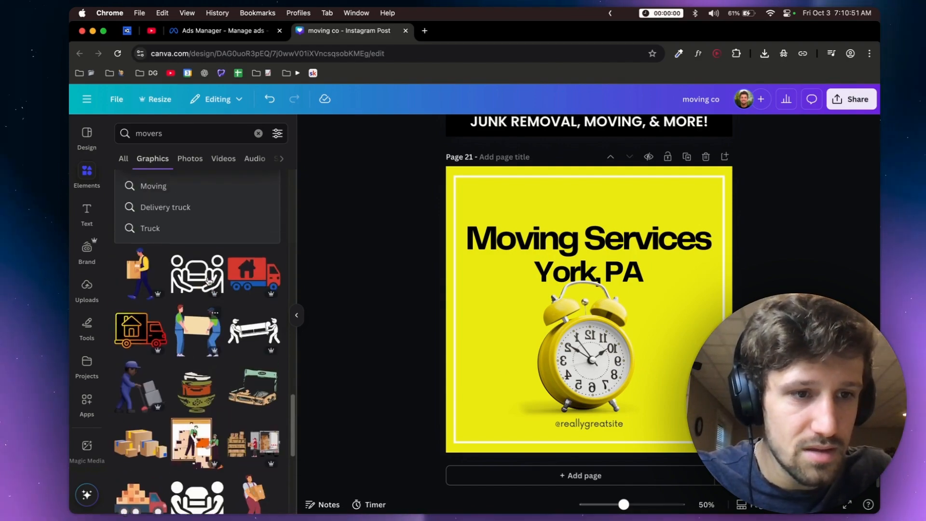
left_click(146, 310)
left_click(579, 386)
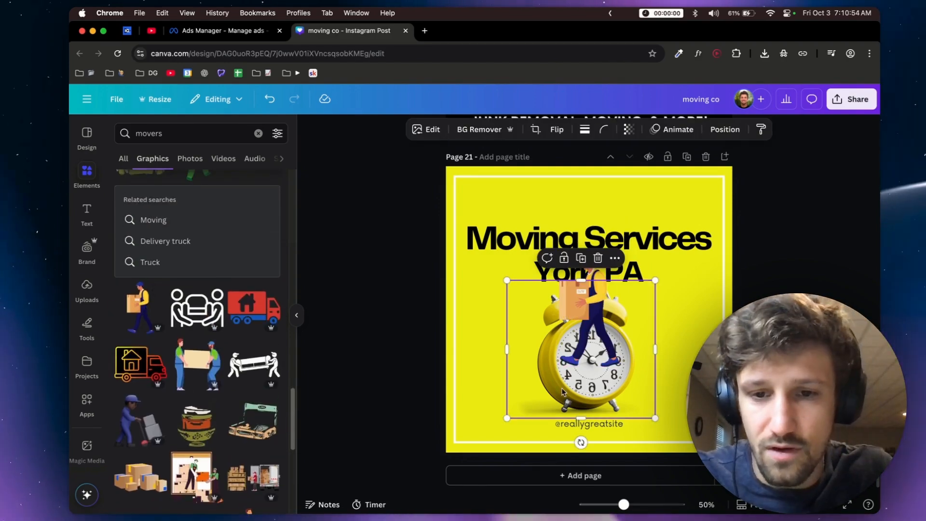
key("BackSpace")
Enlarge the mover graphic in the middle of page 21 and raise the heading to the page's upper edge.
left_click_drag(579, 322, 579, 356)
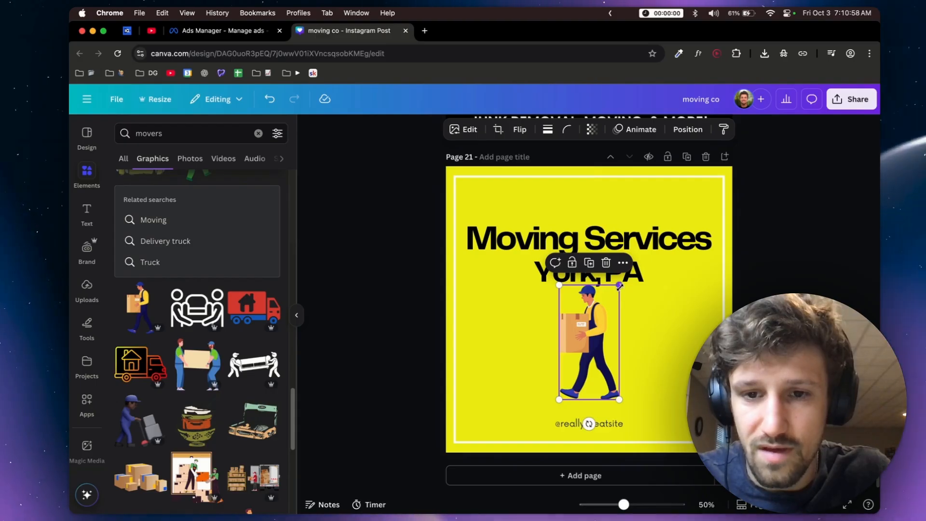
left_click_drag(619, 285, 647, 230)
left_click_drag(630, 262, 614, 290)
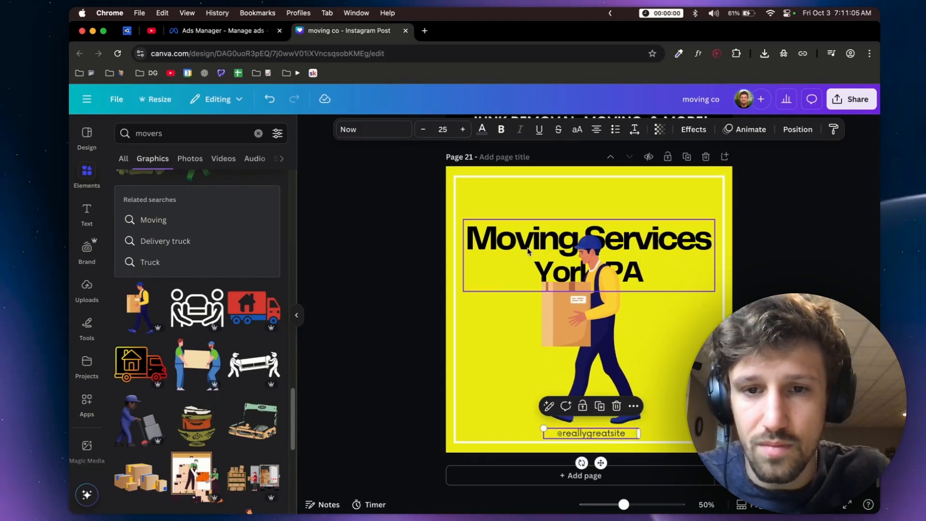
left_click_drag(531, 253, 528, 215)
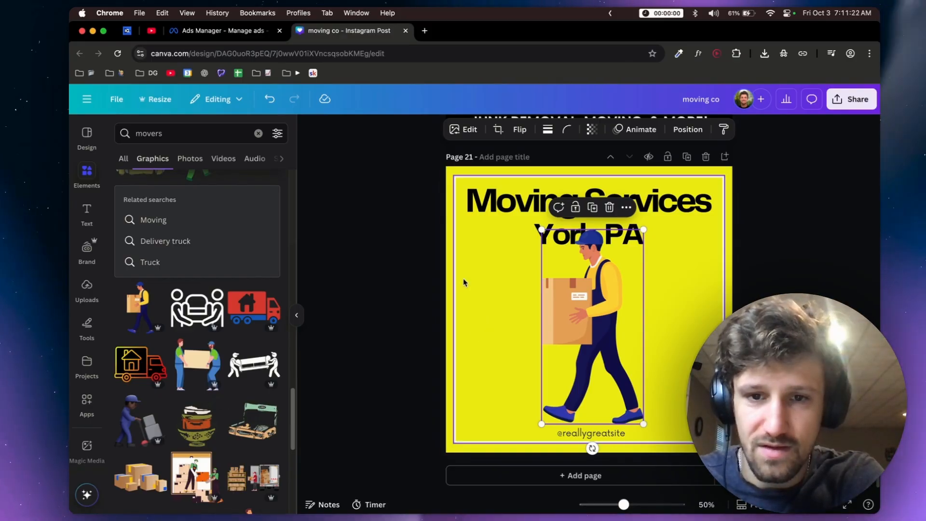
Swap the walking mover for the 3D graphic of a mover pushing boxes on a hand truck.
left_click(458, 312)
left_click(592, 424)
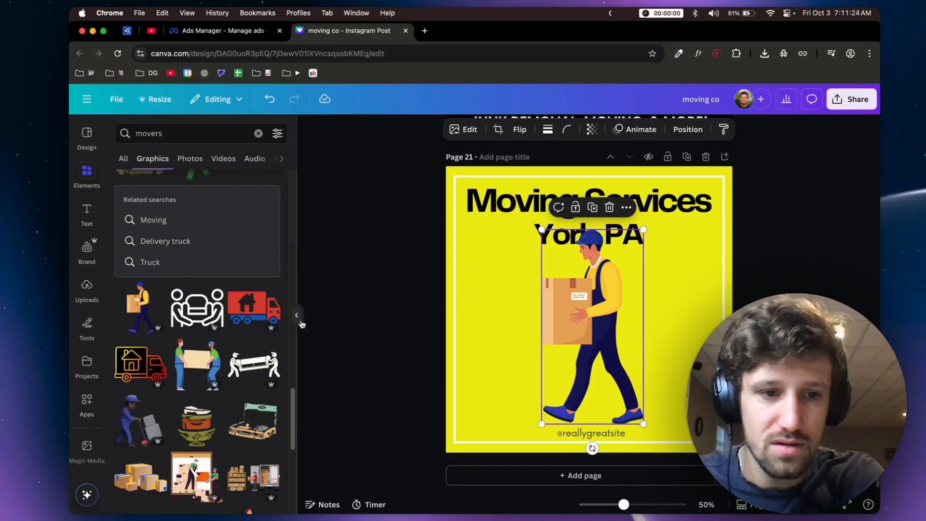
key("Delete")
left_click(134, 416)
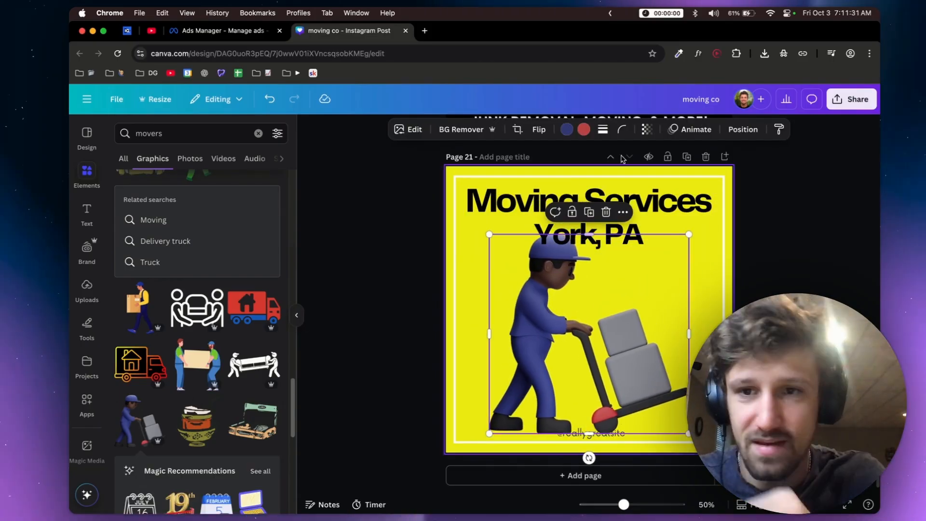
Bring the hand-truck mover in front of the heading, shrink it slightly and nudge its position.
left_click(743, 130)
left_click_drag(129, 287, 131, 252)
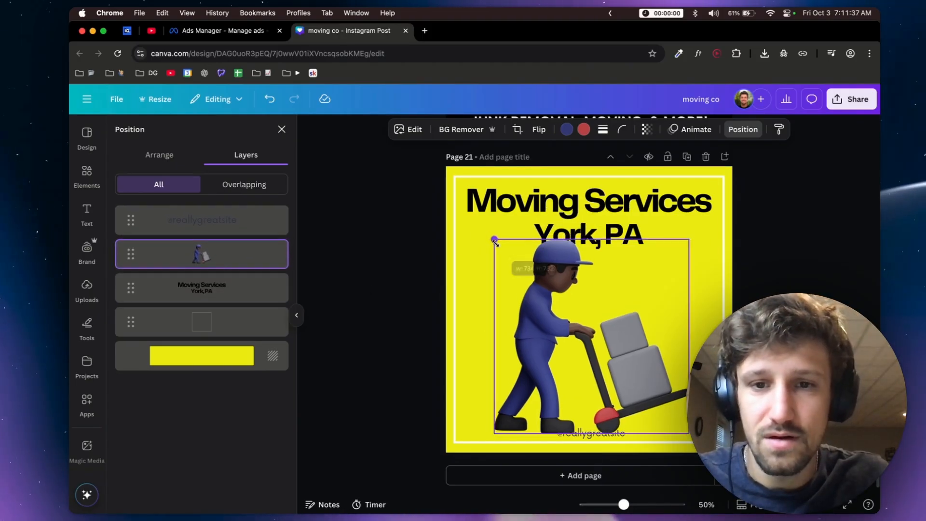
left_click_drag(490, 235, 499, 245)
left_click_drag(579, 307, 576, 302)
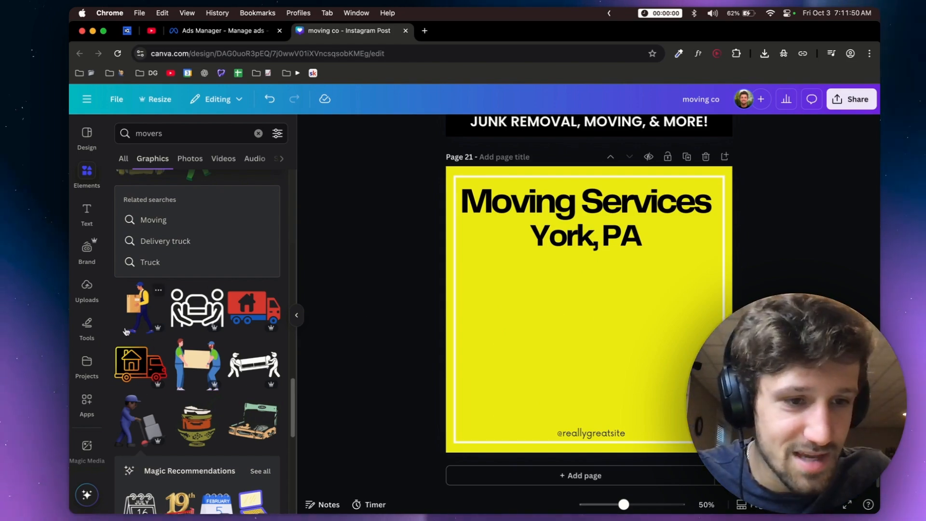
Add the graphic of the walking mover carrying a box back onto page 21.
left_click(125, 331)
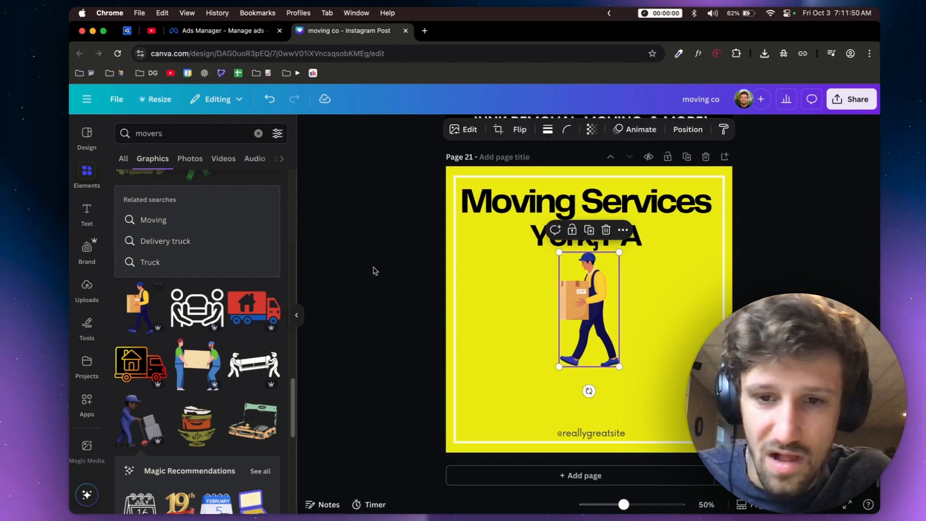
Enlarge the walking mover to fill the space below the heading and tighten the heading's line spacing.
left_click_drag(559, 367, 580, 358)
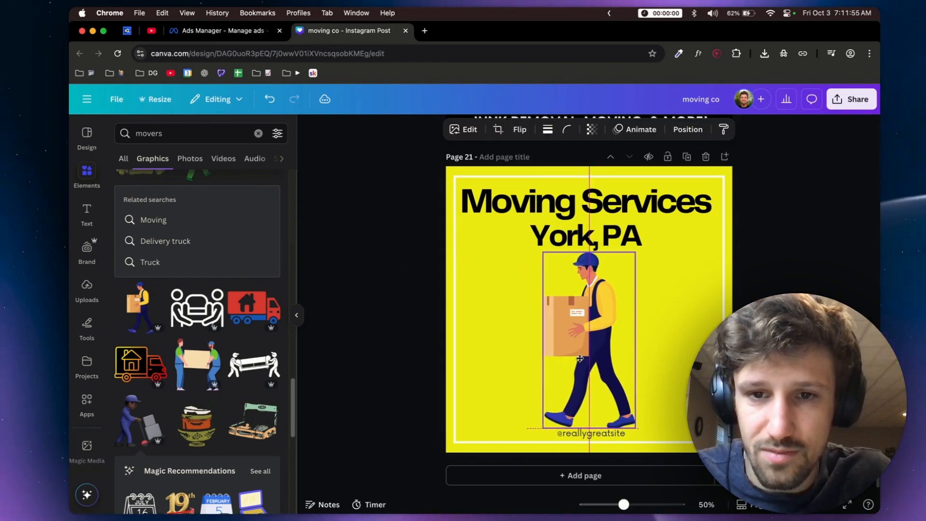
left_click(593, 213)
left_click(635, 130)
left_click_drag(620, 210, 599, 210)
left_click(401, 296)
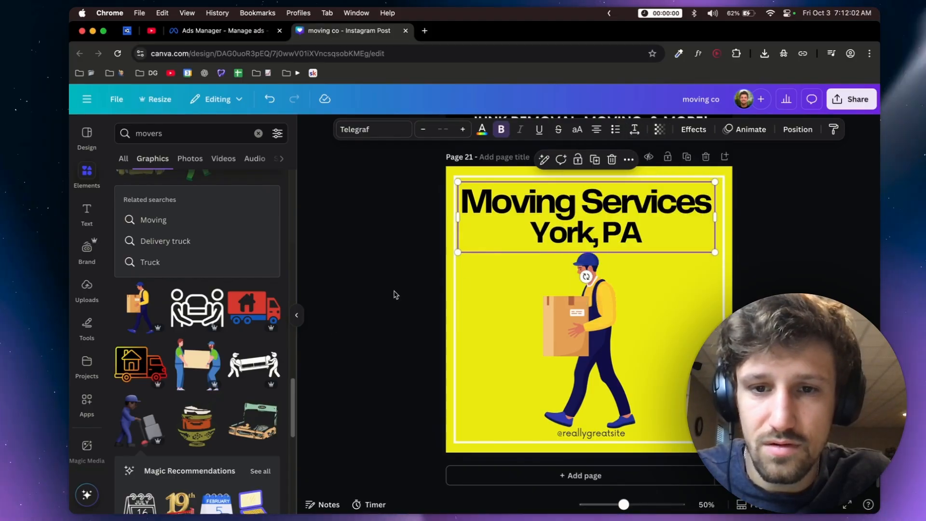
left_click(395, 291)
Give the walking mover a drop shadow and increase the shadow's blur.
left_click(569, 319)
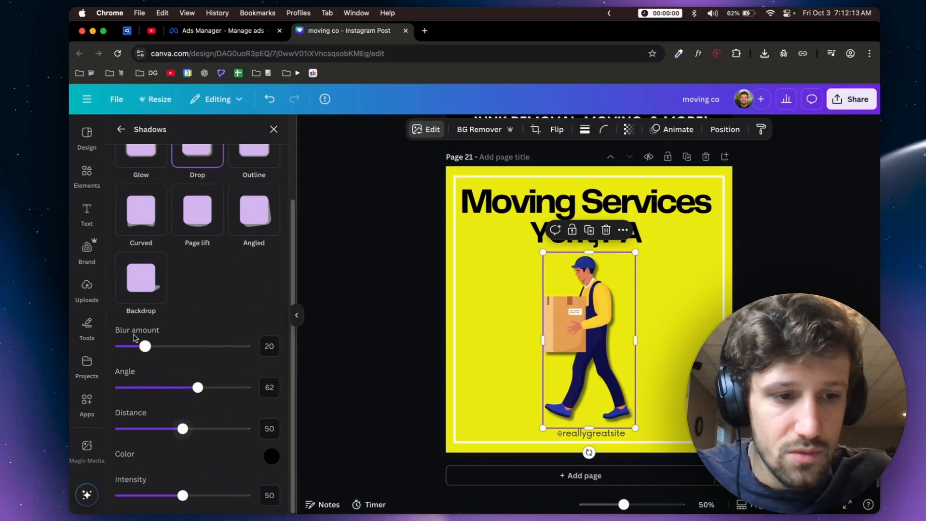
left_click_drag(145, 346, 158, 347)
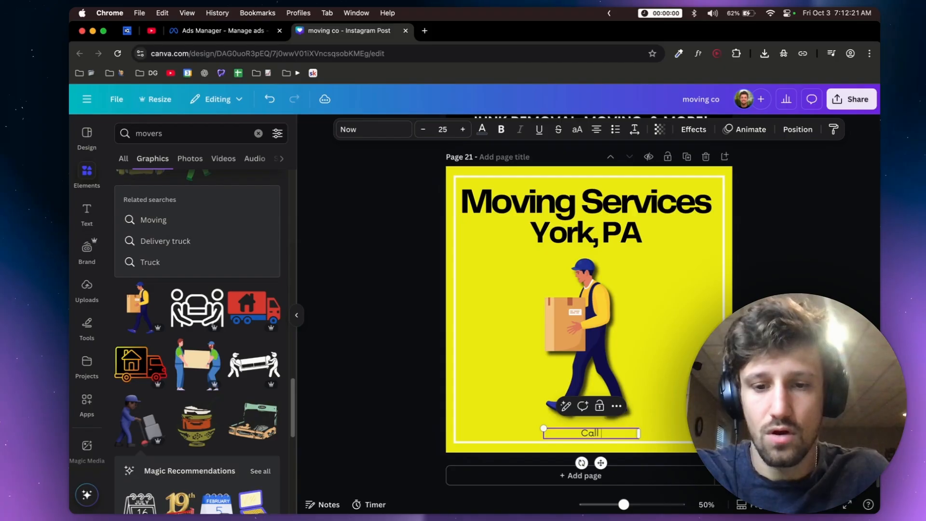
Replace the handle text below the mover with "Call now for up to 20% off!", fitted on one line, centred and bold.
type("for up to 20% off!")
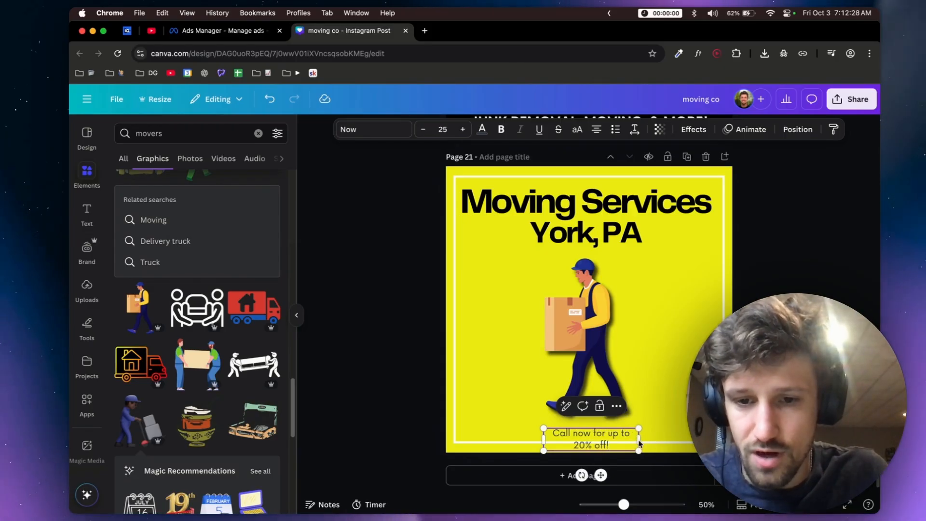
left_click_drag(638, 438, 687, 436)
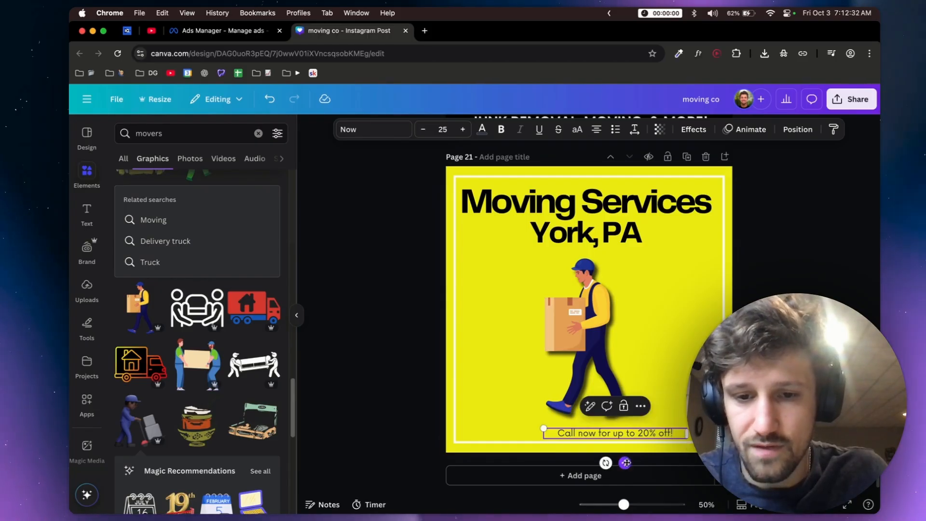
left_click_drag(626, 463, 604, 462)
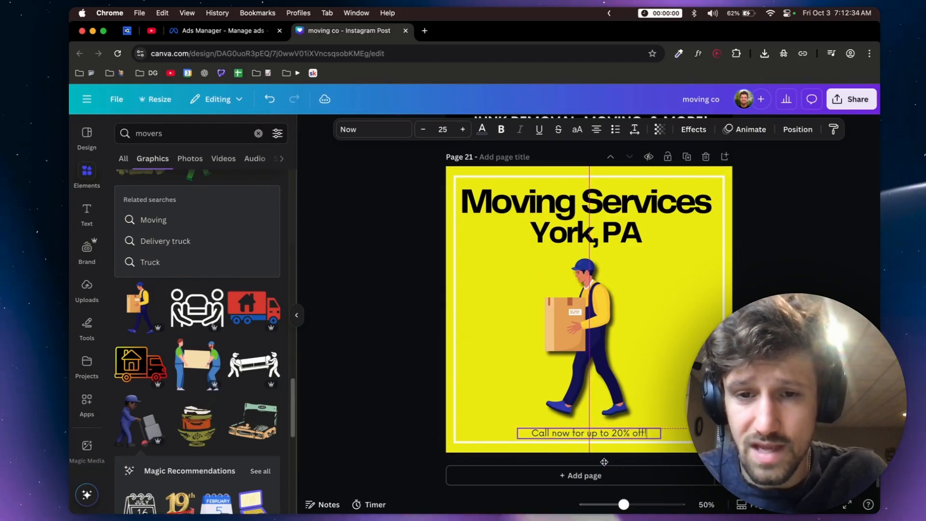
double_click(603, 432)
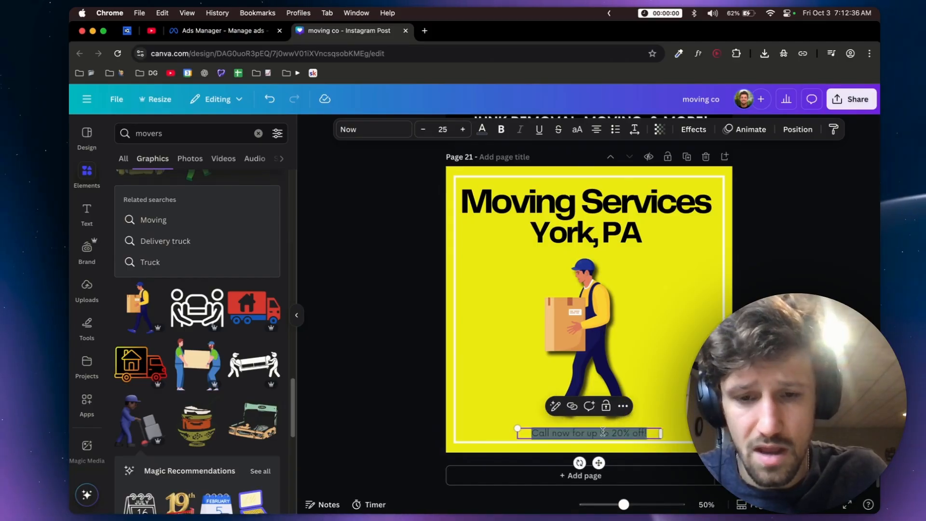
left_click(682, 400)
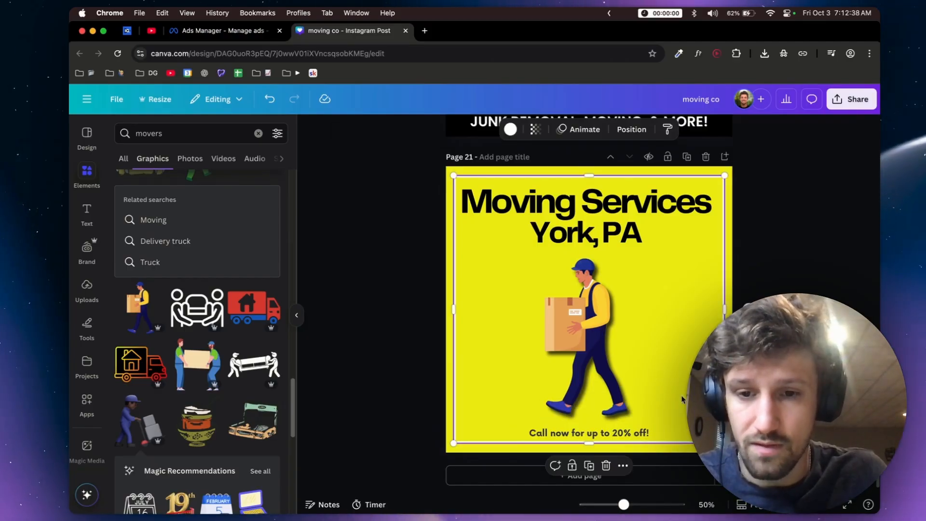
left_click(619, 431)
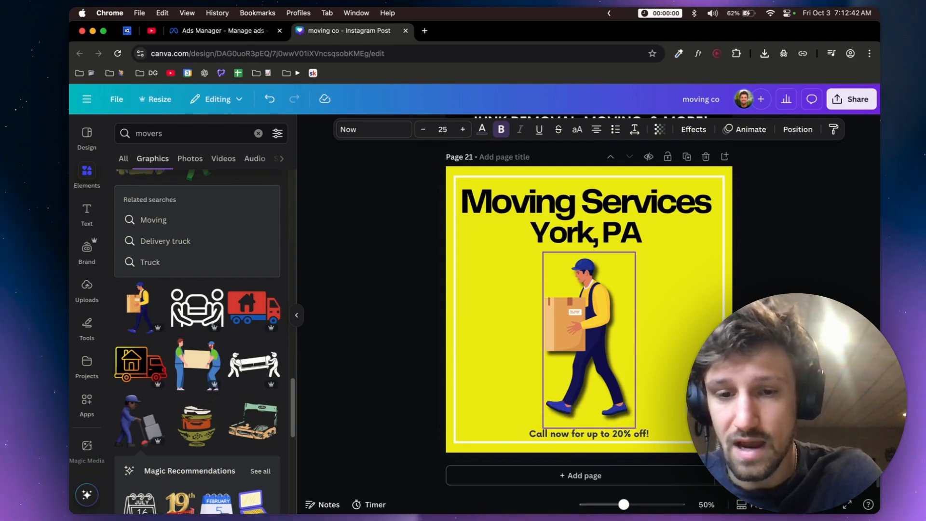
Move the walking mover up slightly to leave more space above the call-to-action text.
left_click(592, 294)
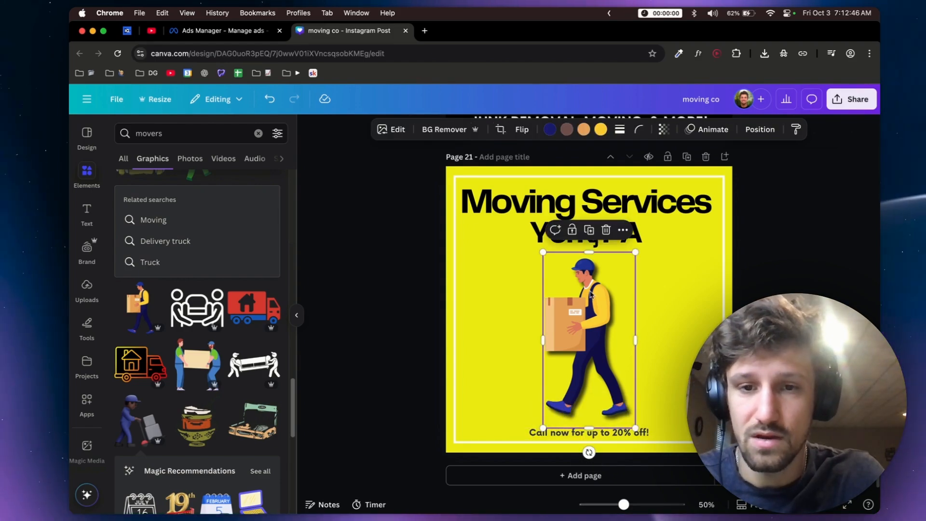
left_click_drag(592, 294, 590, 290)
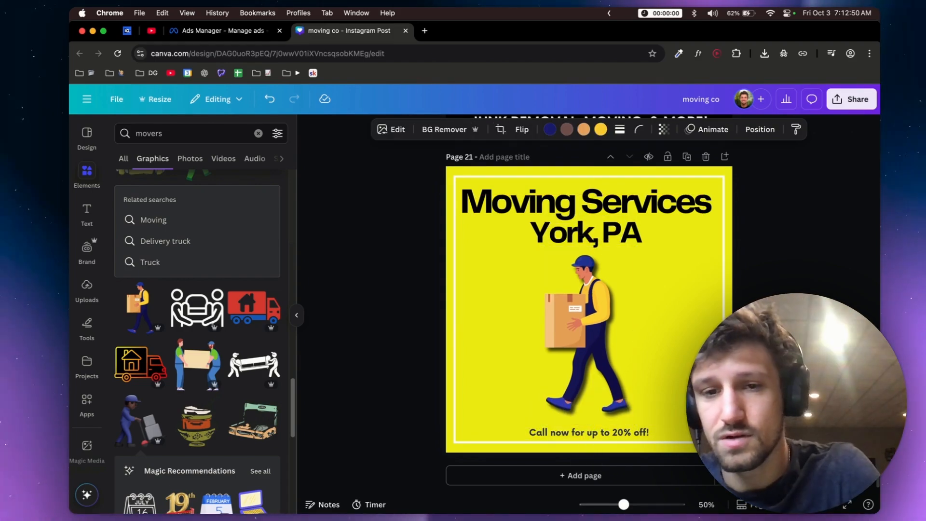
left_click(399, 384)
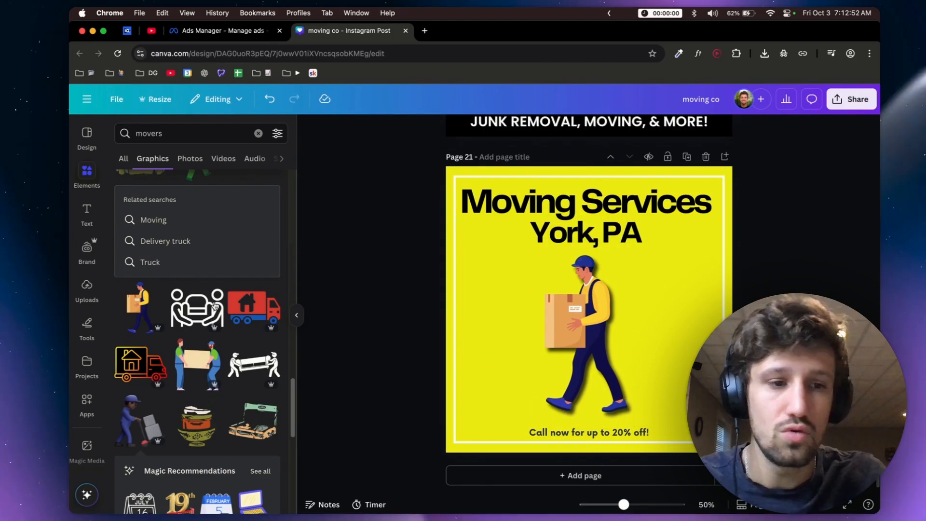
Search the graphics for "glow", add the white oblong glow to page 21, and enlarge it over the mover.
double_click(149, 133)
type("glow")
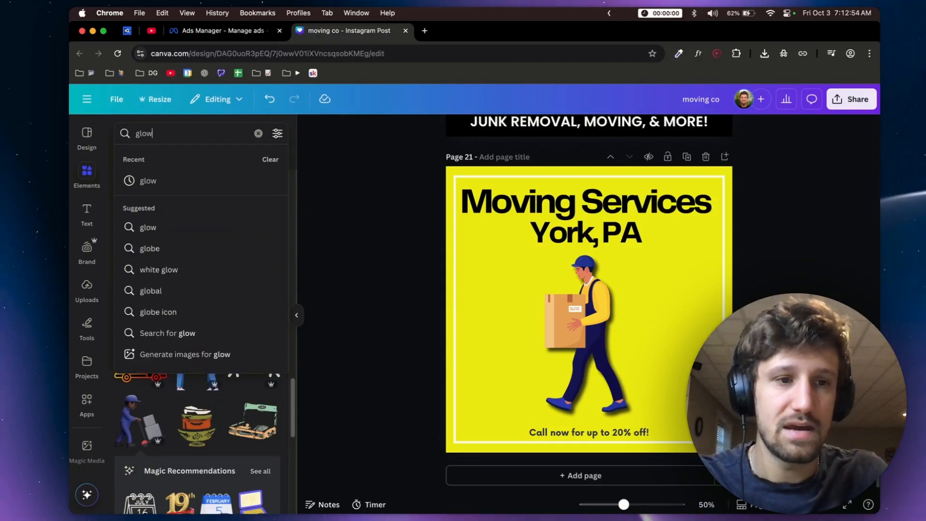
key("Return")
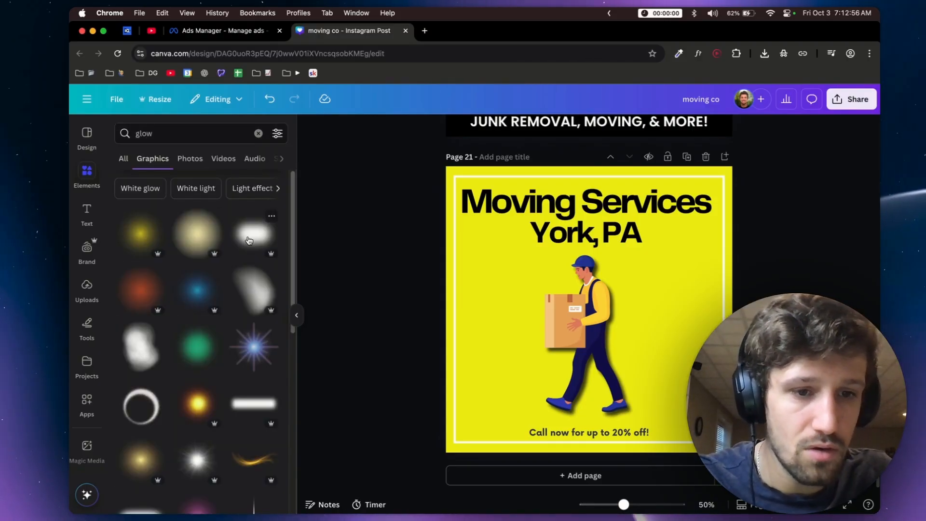
left_click(249, 240)
left_click_drag(647, 243, 703, 253)
left_click_drag(647, 320, 626, 315)
Send the white glow behind the walking mover and lower its opacity.
left_click(687, 129)
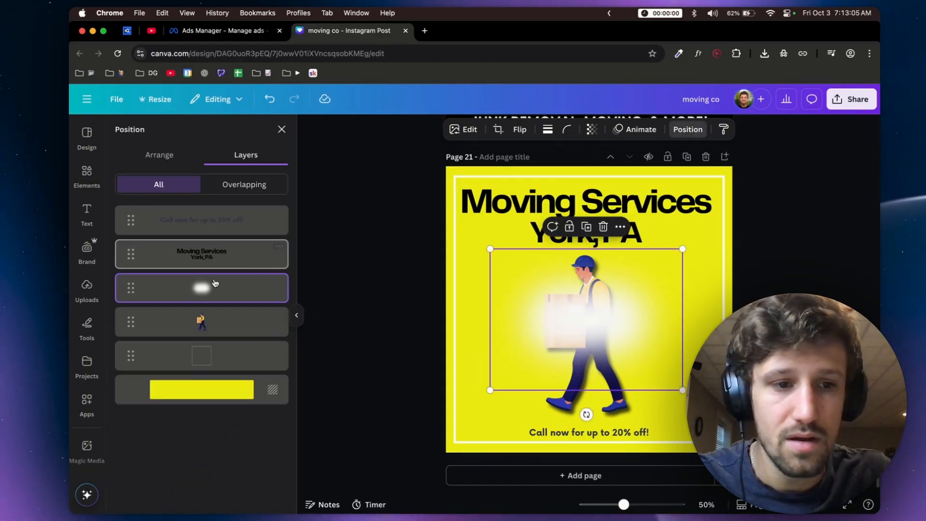
left_click_drag(130, 294, 130, 322)
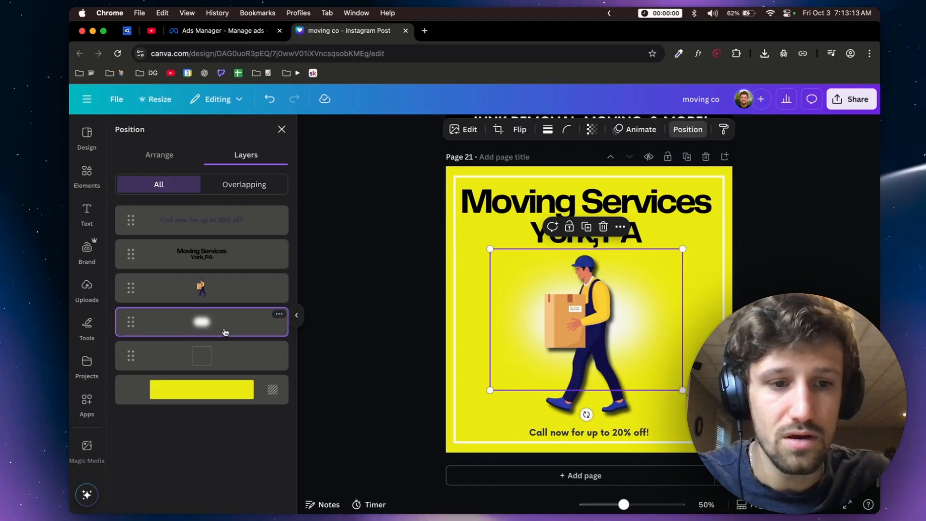
left_click(592, 129)
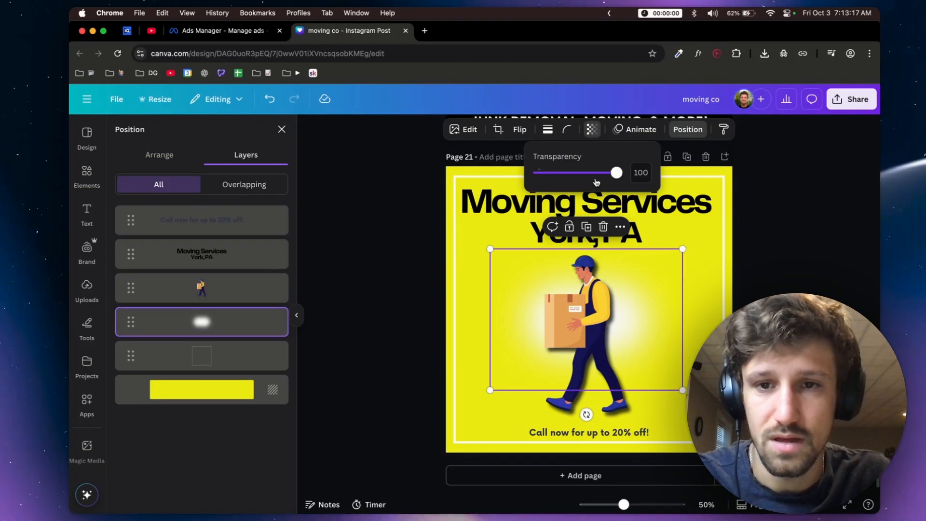
left_click_drag(617, 172, 588, 173)
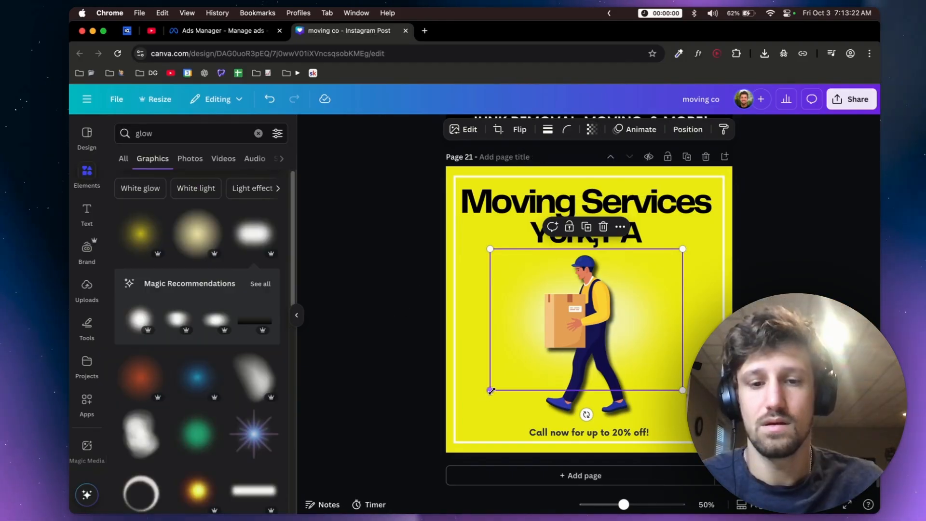
Enlarge the white glow further and adjust its position around the mover.
left_click_drag(490, 389, 518, 346)
left_click(386, 346)
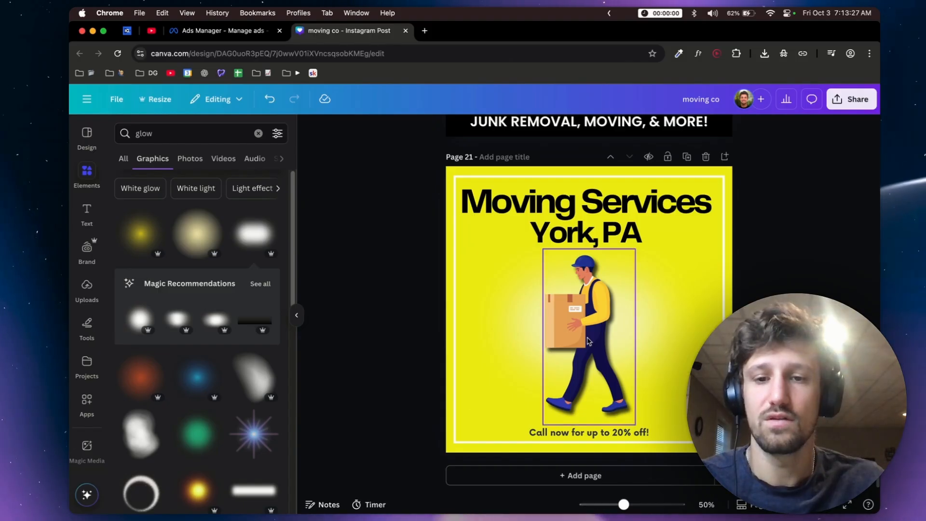
left_click_drag(645, 316, 640, 316)
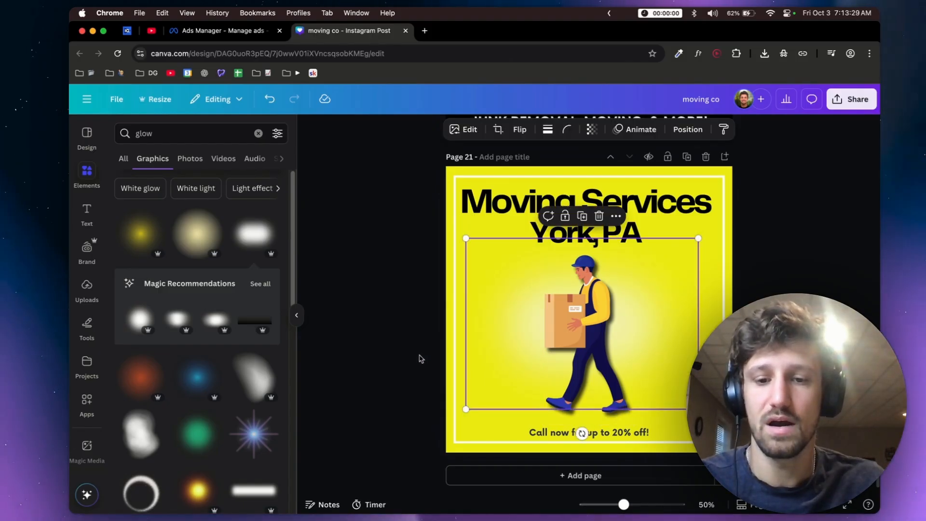
left_click(431, 356)
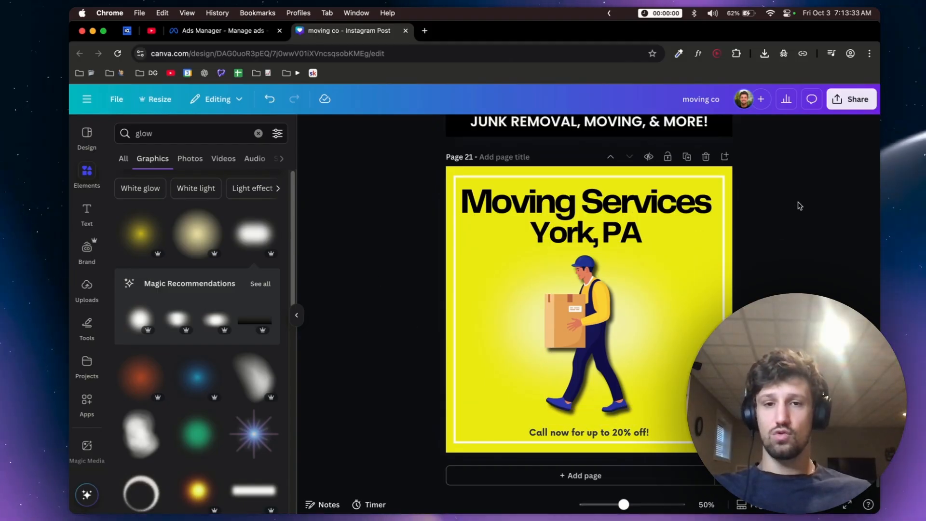
Insert a red round pushpin emoji in front of "York, PA" in the heading.
left_click(555, 232)
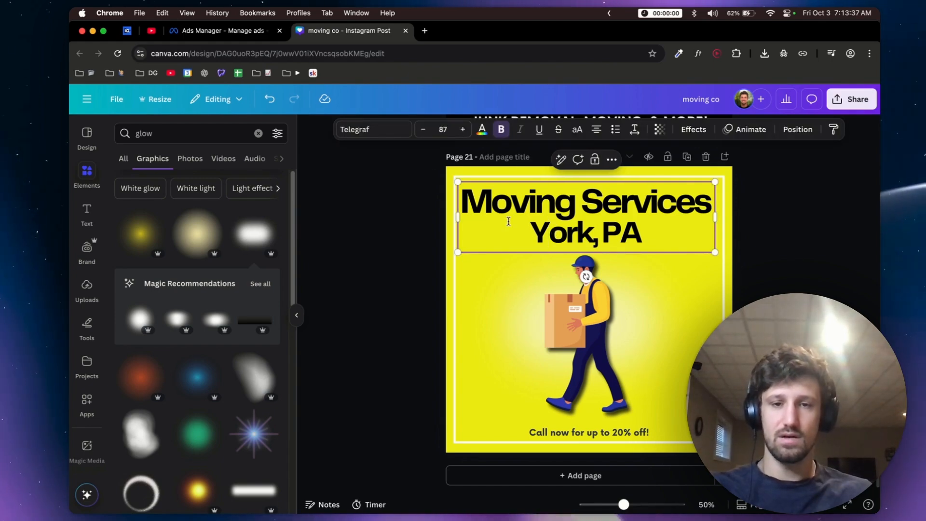
key("ctrl+super+space")
type("pin")
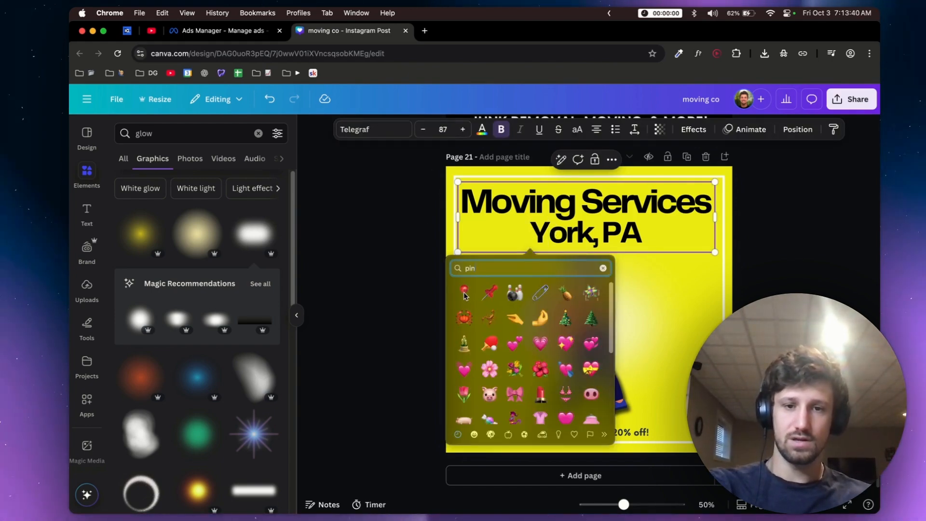
left_click(465, 292)
key("Escape")
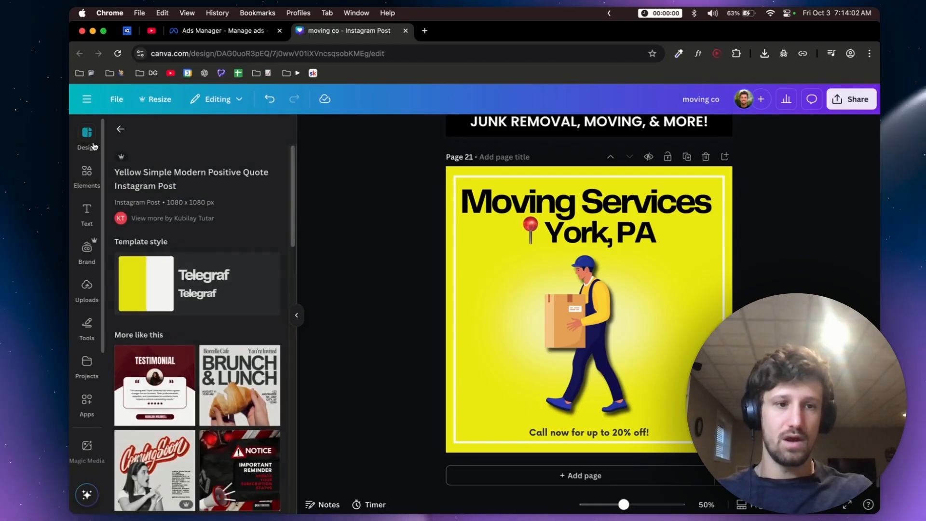
scroll(386, 374, "up", 6)
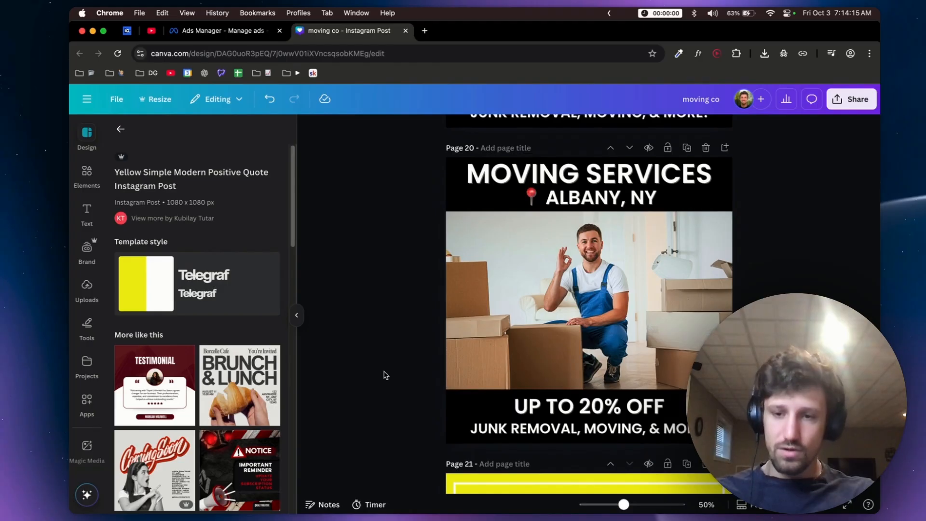